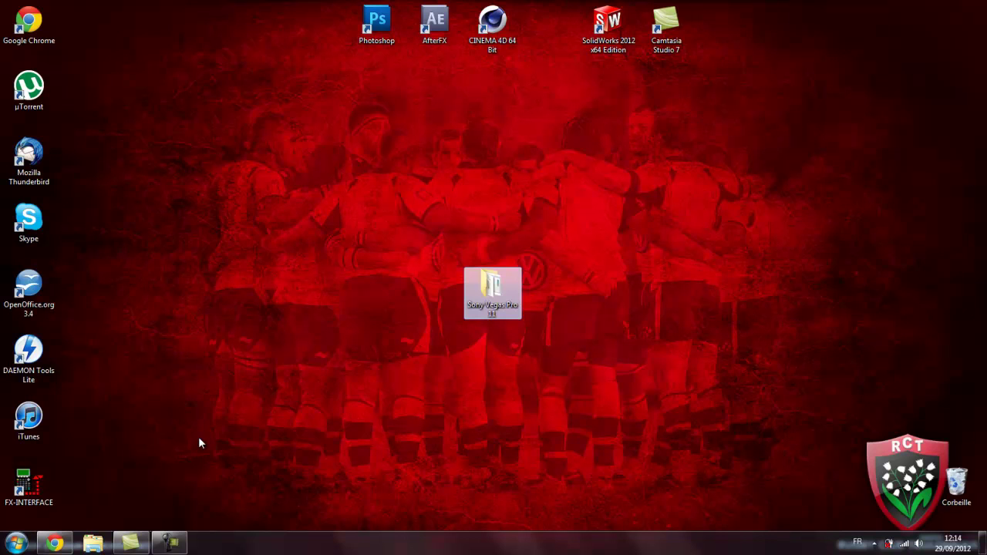
left_click_drag(243, 237, 691, 344)
left_click_drag(332, 253, 658, 347)
left_click(645, 320)
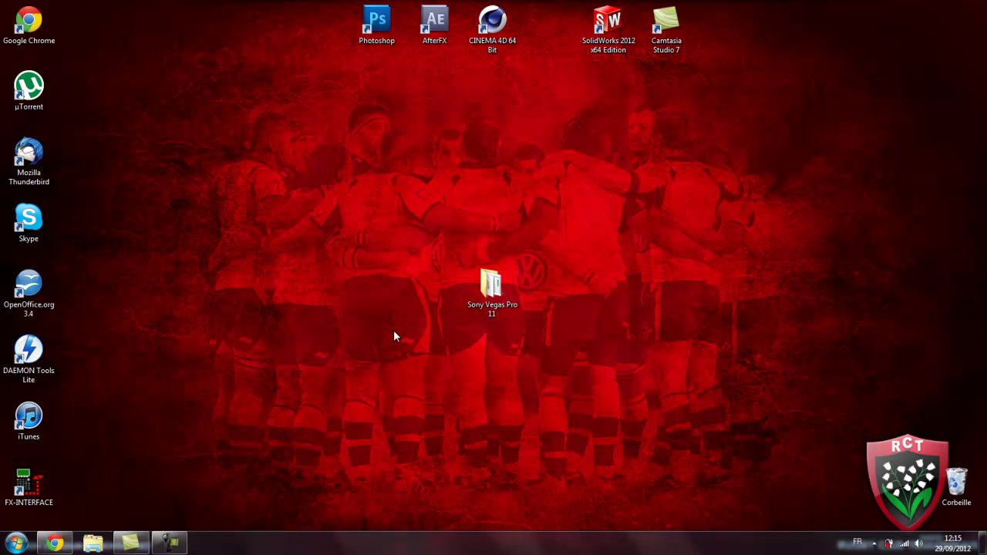
Step: Switch to Chrome and examine the Sony Vegas Pro 11.0 (64bits) torrent page's system requirements, download section and 32-bit version link
left_click(54, 543)
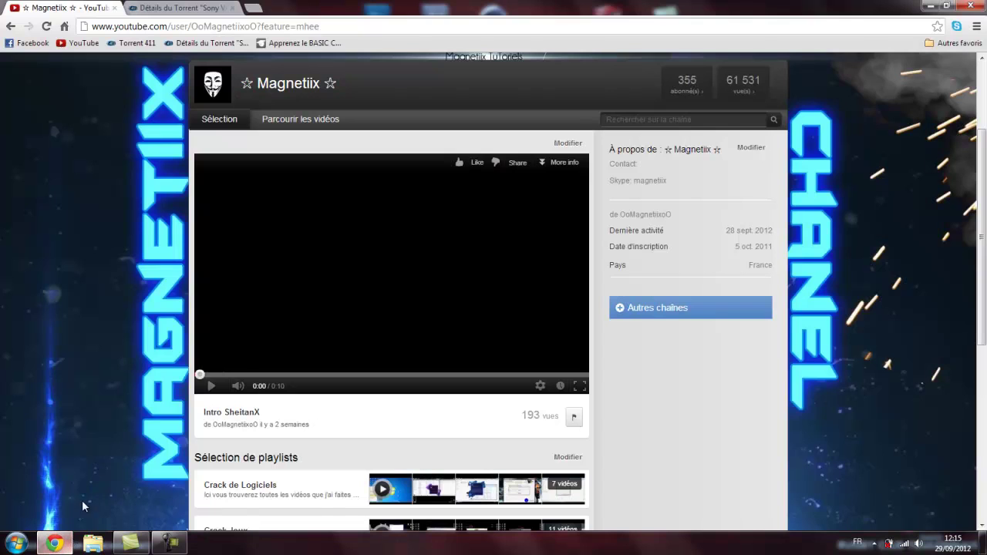
left_click(171, 7)
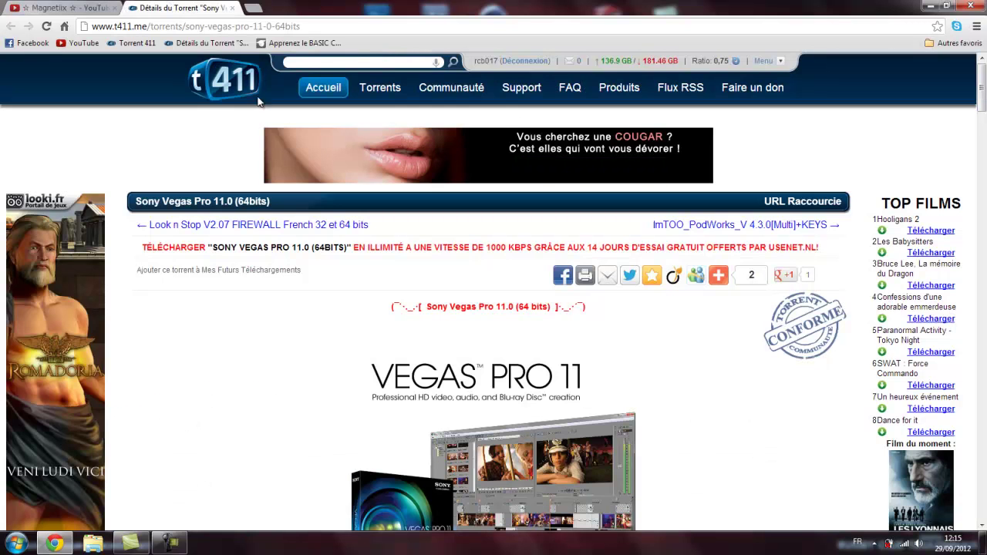
scroll(261, 136, "down", 5)
scroll(261, 136, "down", 15)
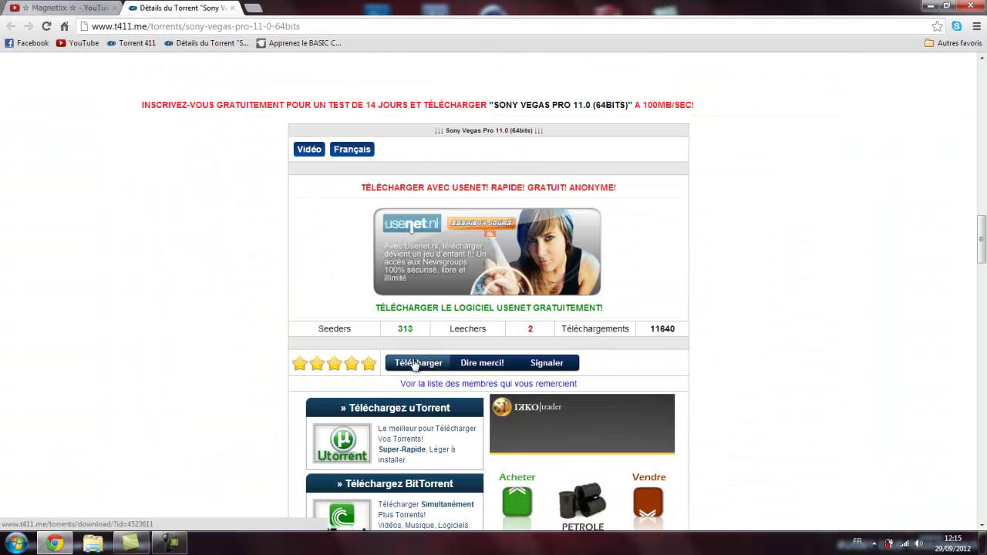
scroll(259, 164, "up", 2)
scroll(260, 158, "up", 7)
scroll(260, 158, "down", 5)
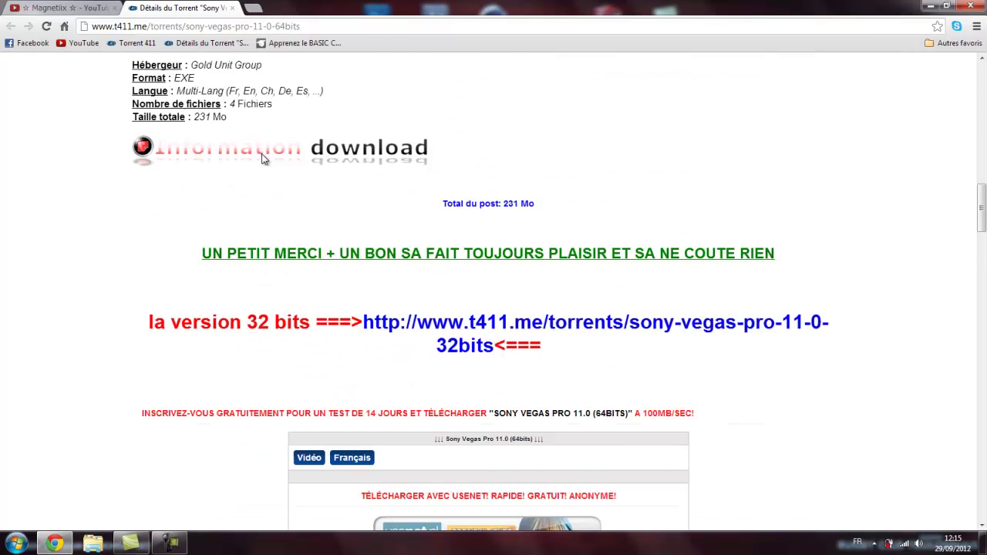
scroll(209, 124, "up", 13)
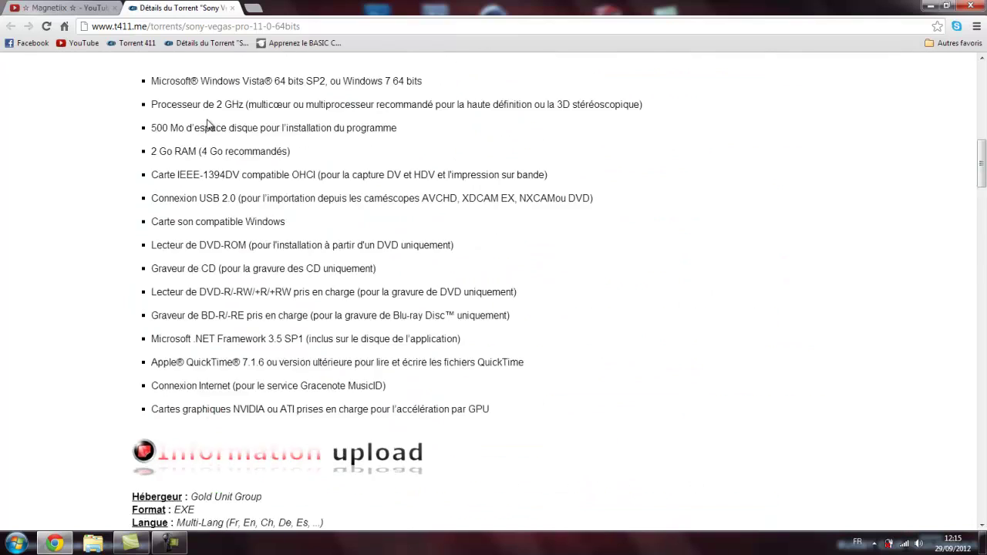
scroll(262, 141, "up", 2)
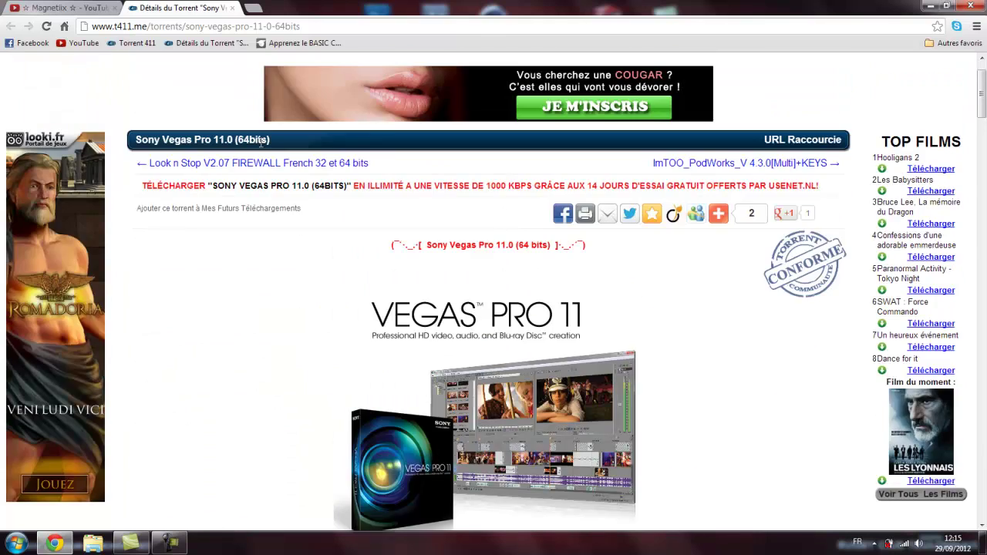
scroll(260, 158, "down", 9)
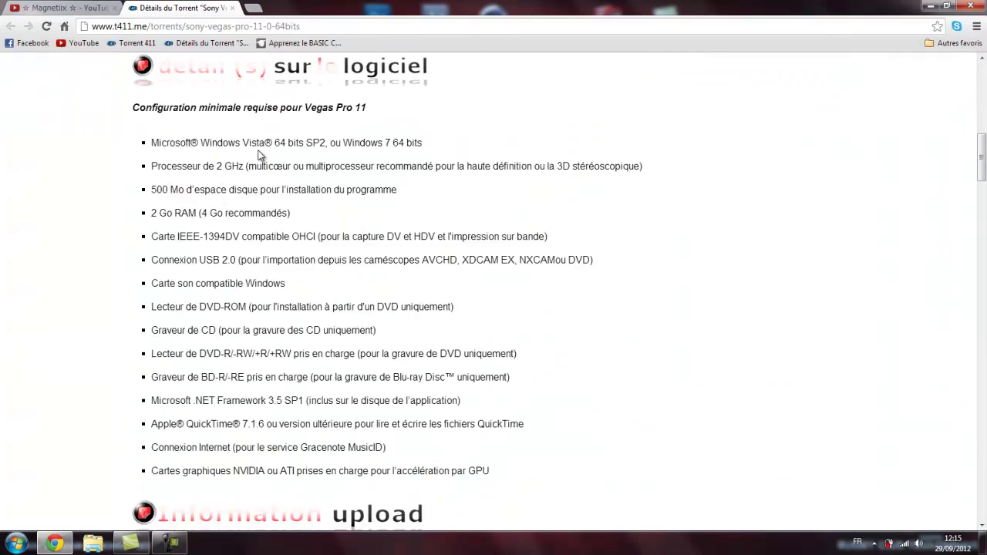
scroll(271, 132, "down", 5)
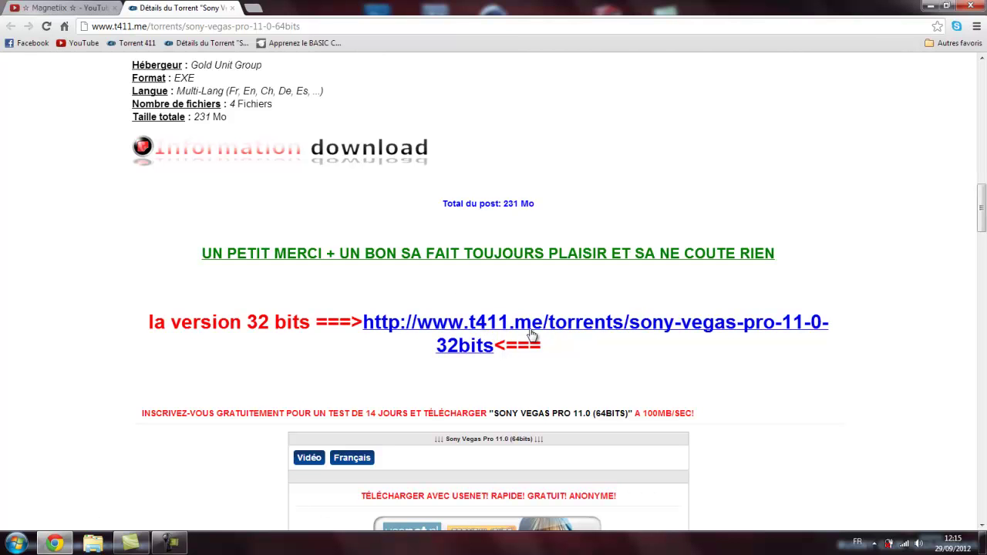
scroll(503, 347, "down", 2)
scroll(378, 239, "up", 3)
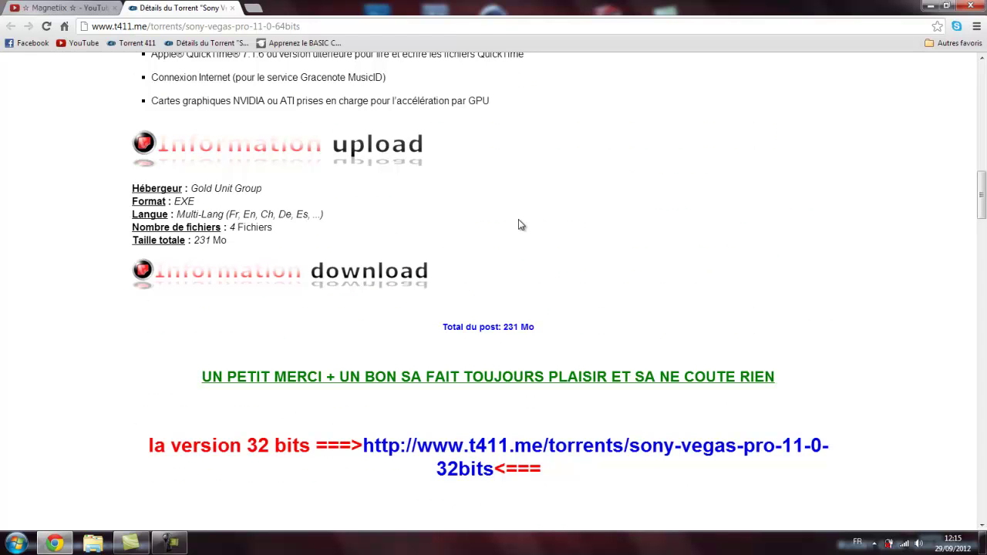
left_click(929, 6)
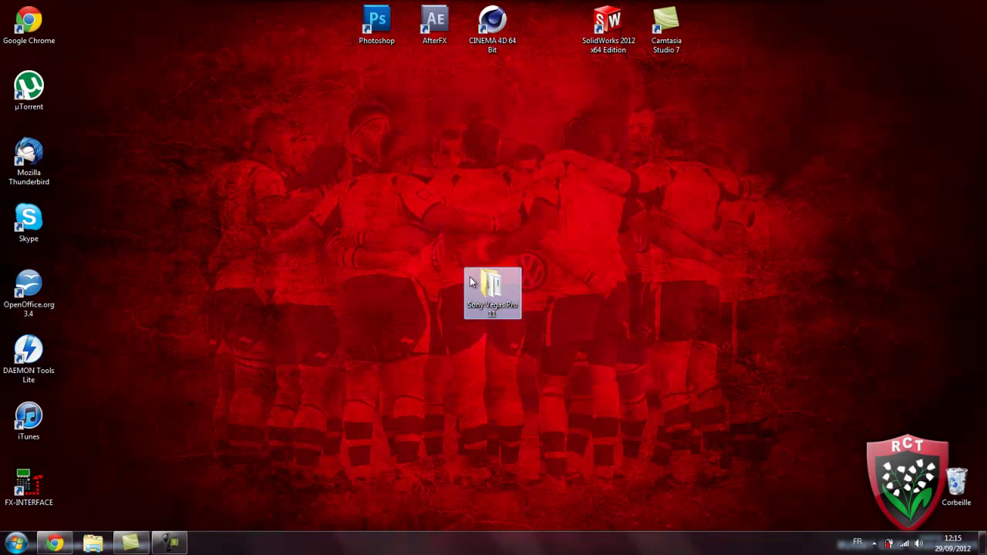
Step: Open the Sony Vegas Pro 11 desktop folder and launch the vegaspro11.0.425_64bit installer
double_click(470, 281)
left_click_drag(321, 152, 599, 144)
left_click(466, 256)
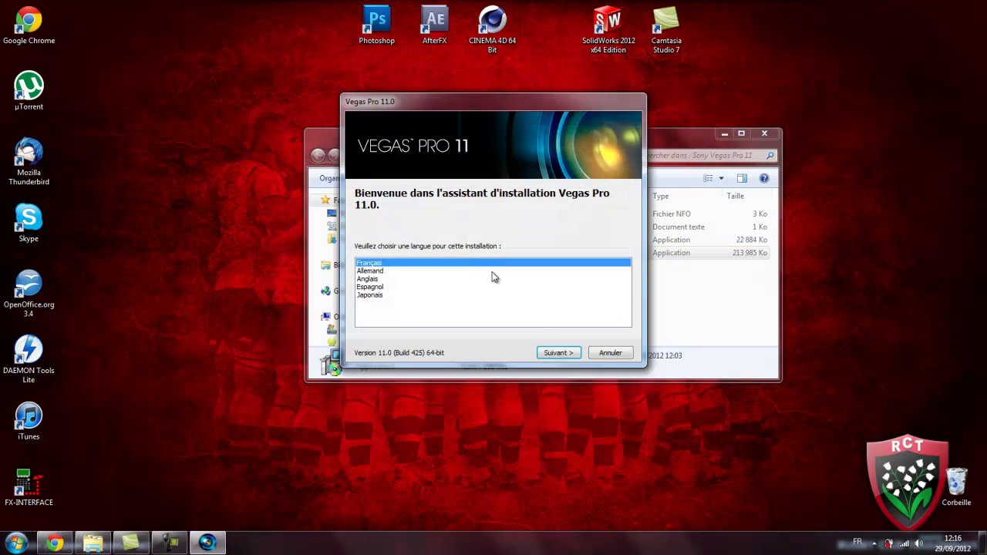
Step: Try to continue the French setup with the current version instead of downloading the new one
left_click(568, 354)
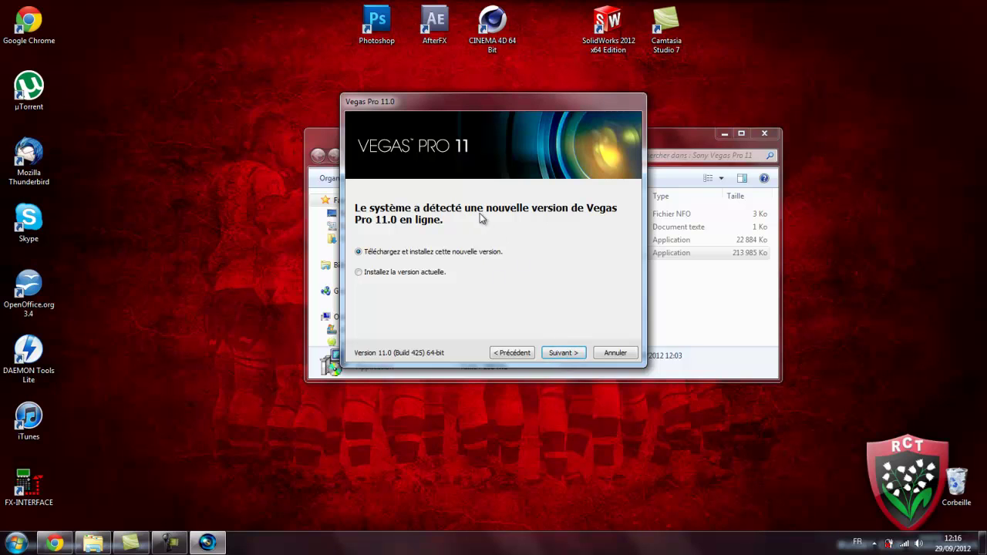
left_click(386, 273)
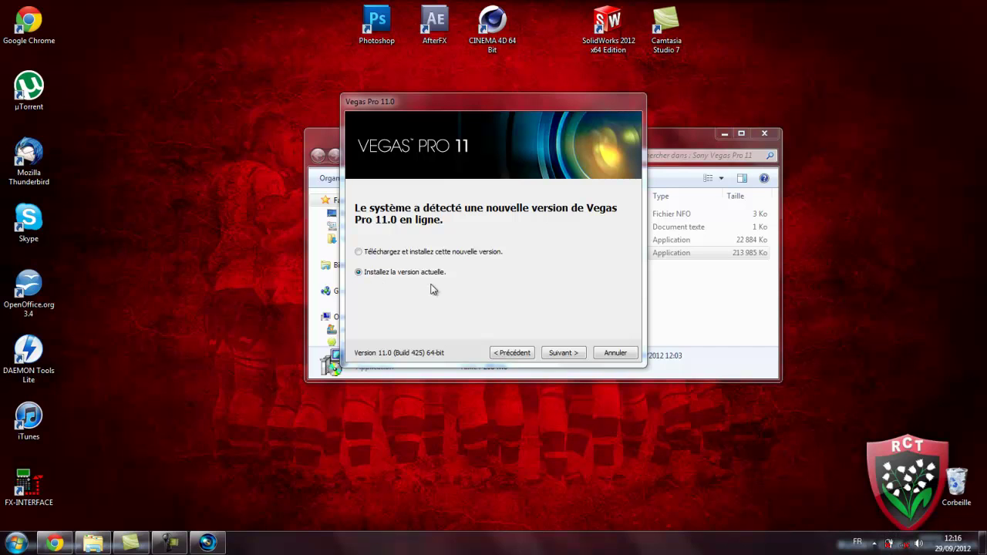
left_click(540, 353)
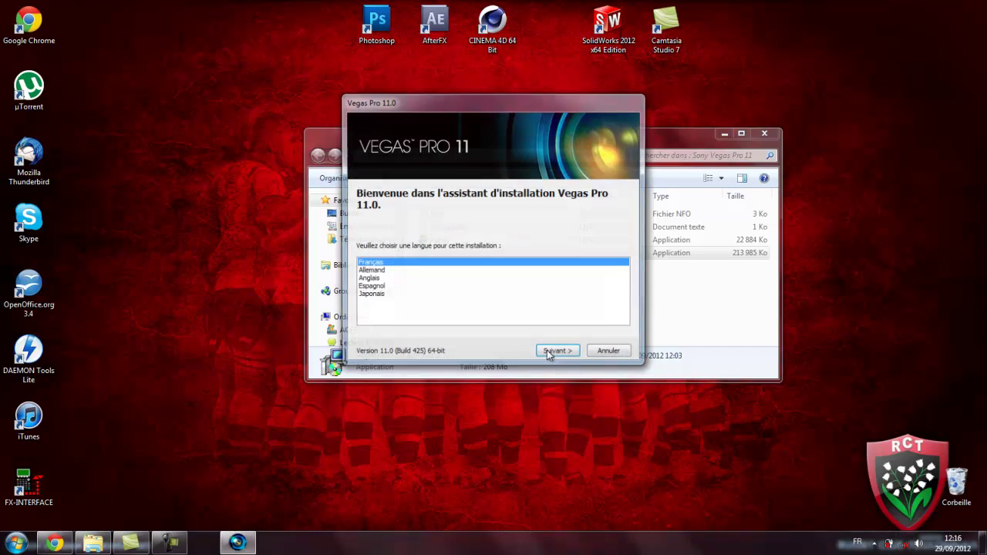
Step: Proceed with Français as the installation language and choose to install the current version rather than the online one
left_click(555, 352)
left_click(373, 274)
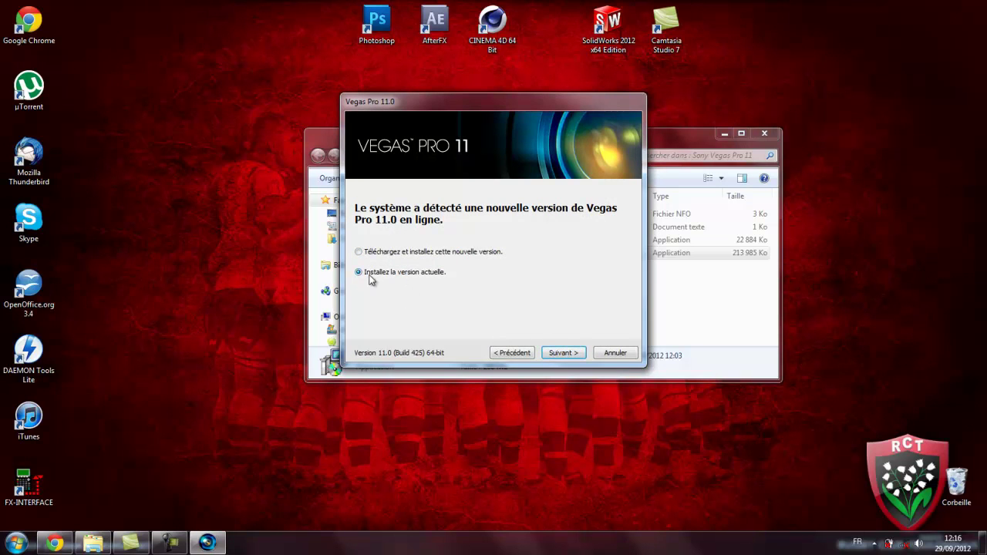
left_click(562, 353)
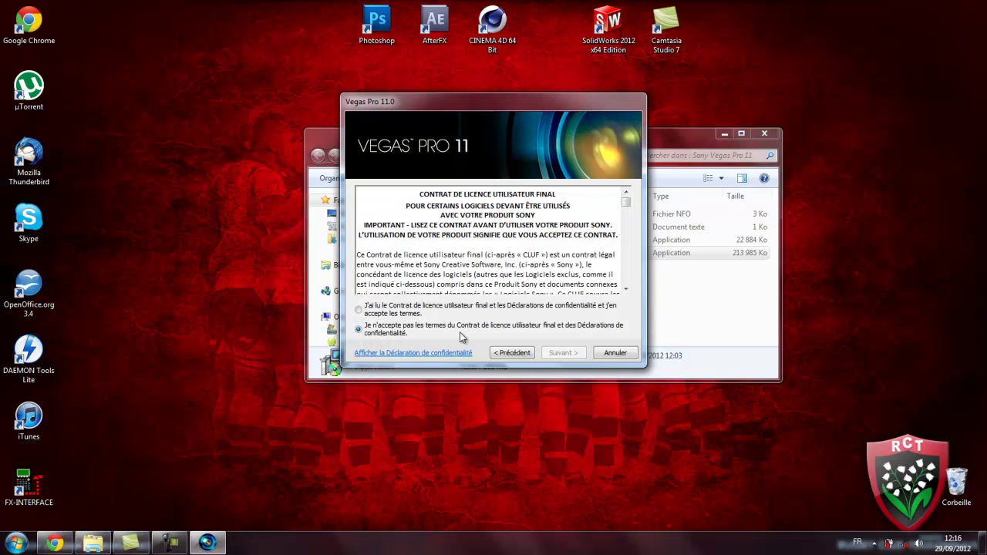
Step: Accept the licence agreement, request a desktop shortcut and start installing Vegas Pro 11.0 in the default folder
left_click(358, 308)
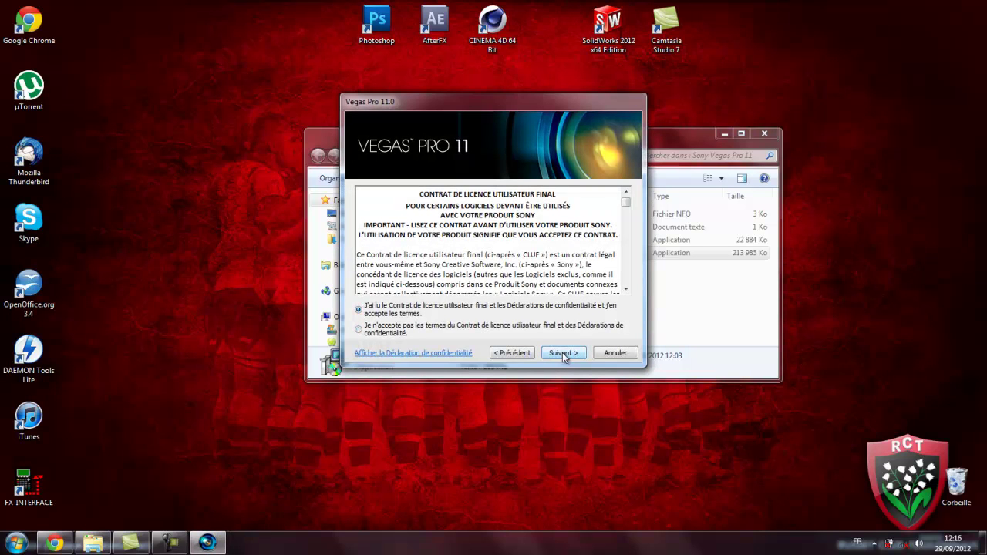
left_click(565, 353)
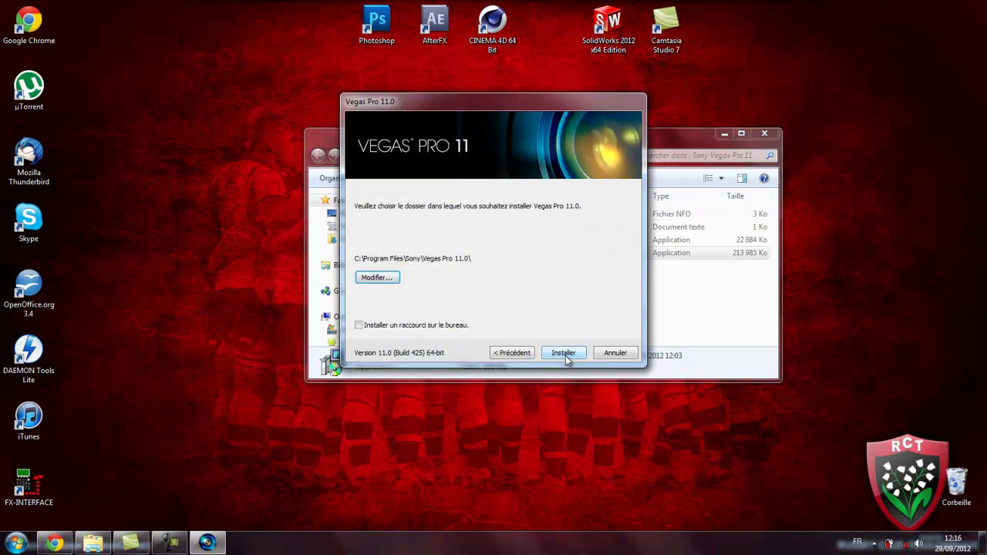
left_click(417, 327)
left_click(563, 354)
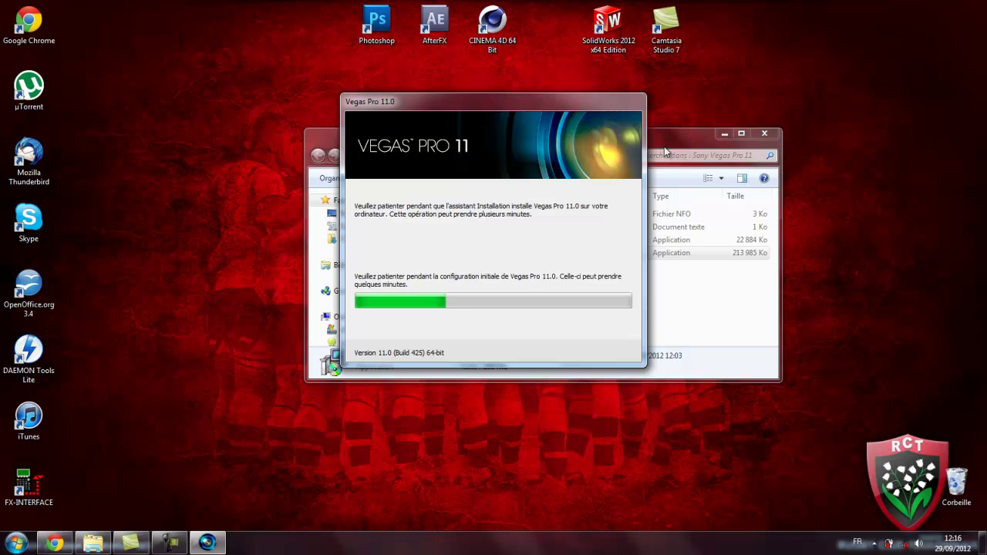
left_click(663, 147)
left_click_drag(666, 148, 639, 269)
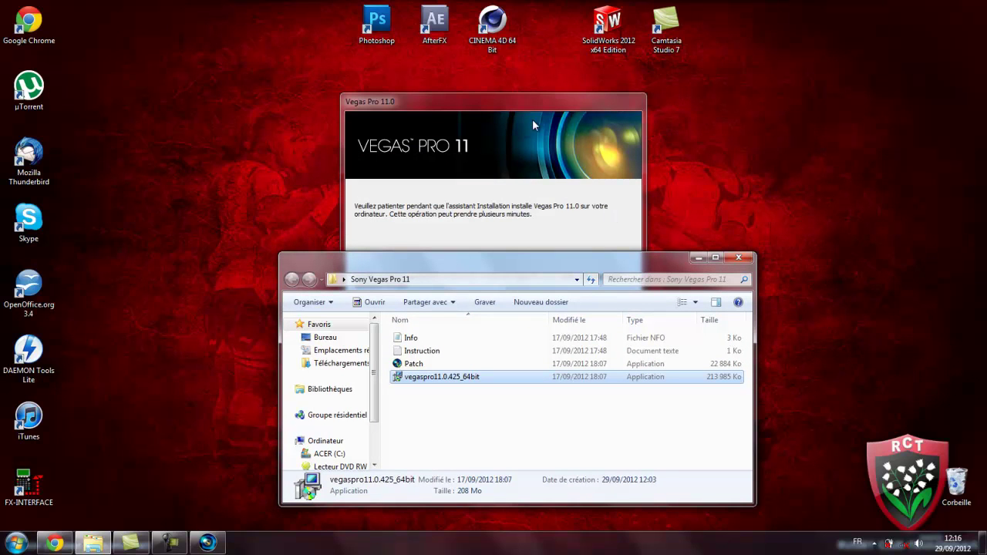
left_click_drag(500, 265, 489, 224)
left_click(466, 115)
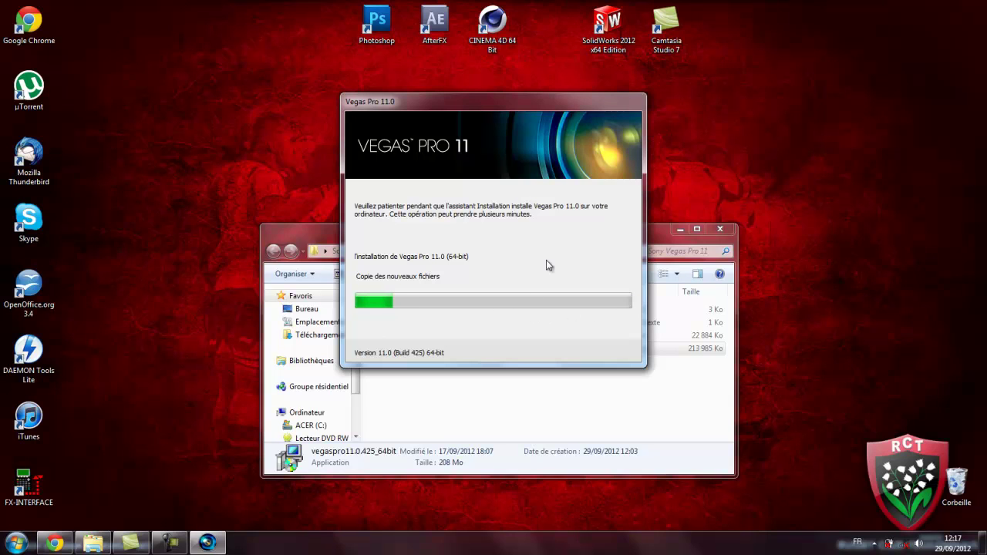
left_click(671, 249)
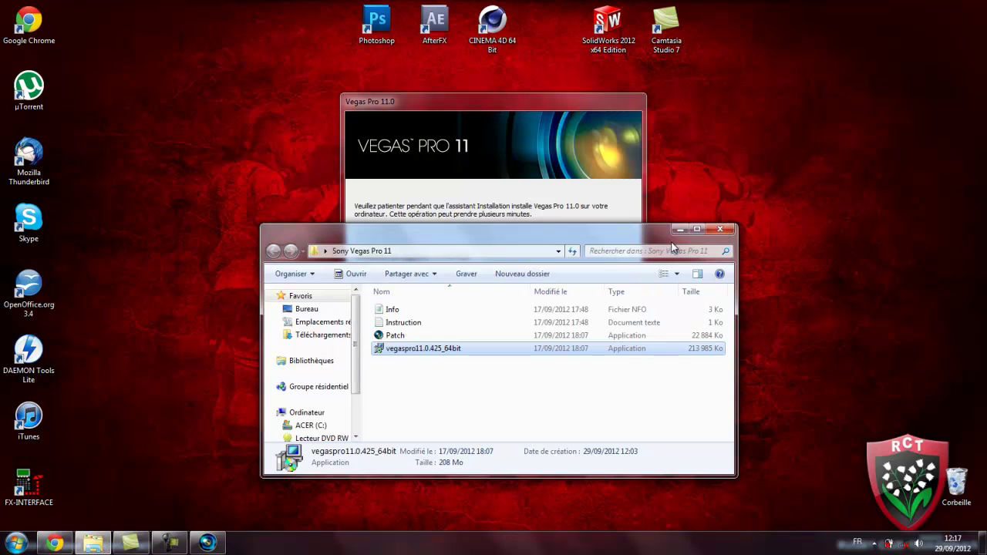
left_click_drag(611, 236, 609, 213)
left_click(556, 115)
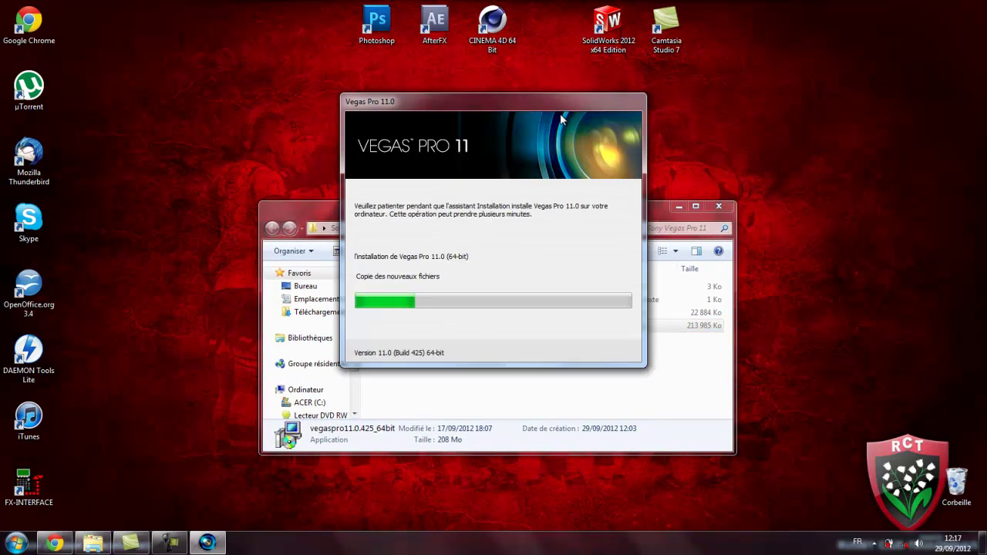
left_click(660, 220)
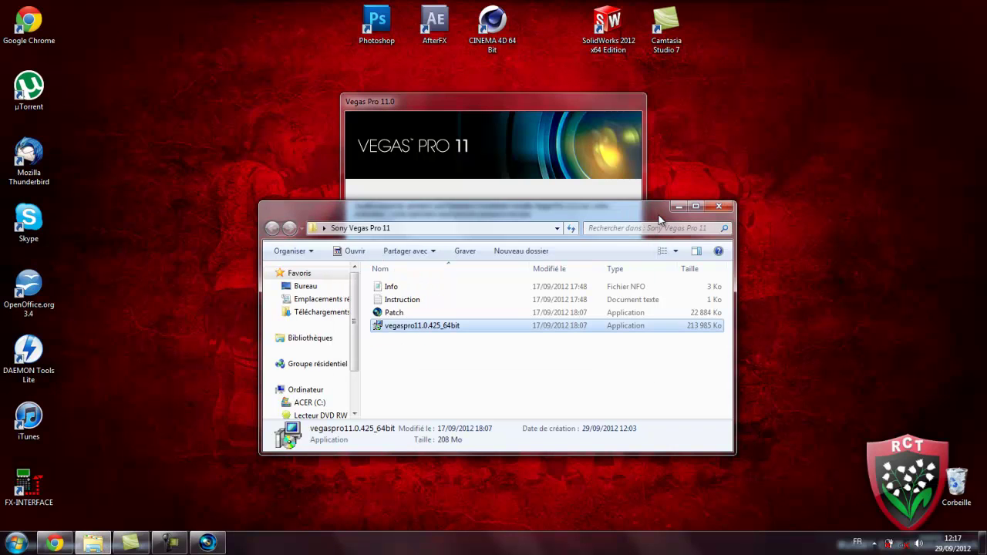
left_click(524, 105)
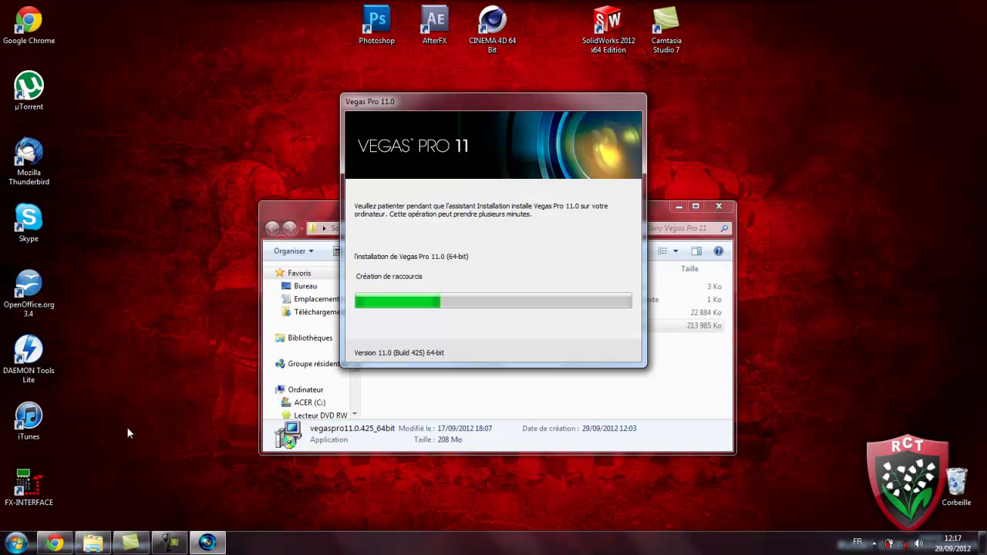
Step: Switch to Chrome and look over the Magnetiix YouTube channel page and its playlists
left_click(53, 542)
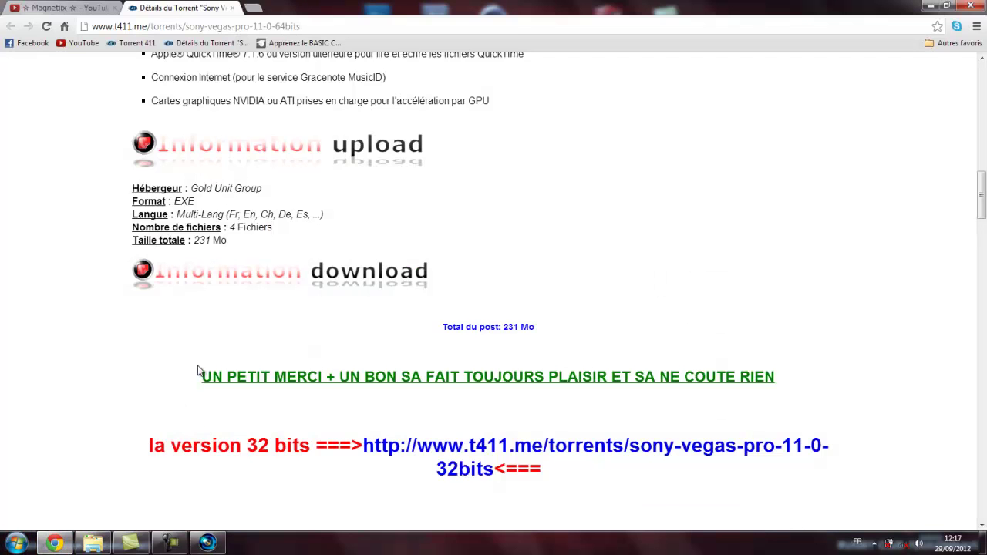
left_click(13, 7)
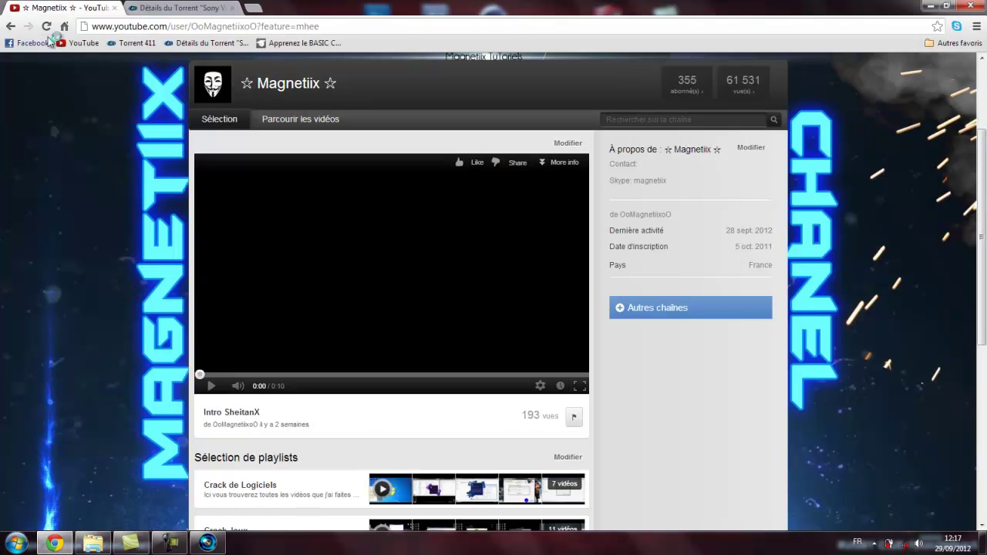
scroll(672, 268, "down", 2)
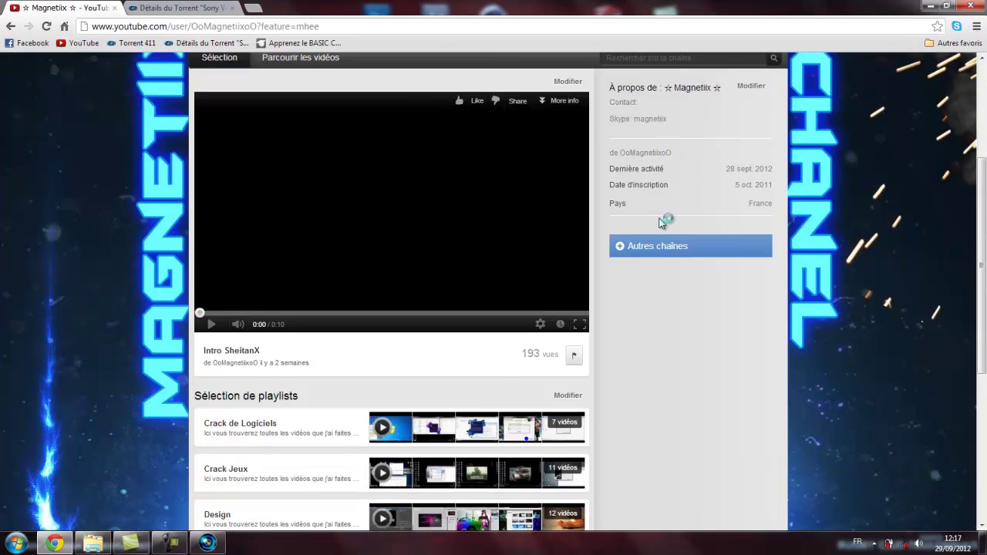
scroll(670, 259, "up", 2)
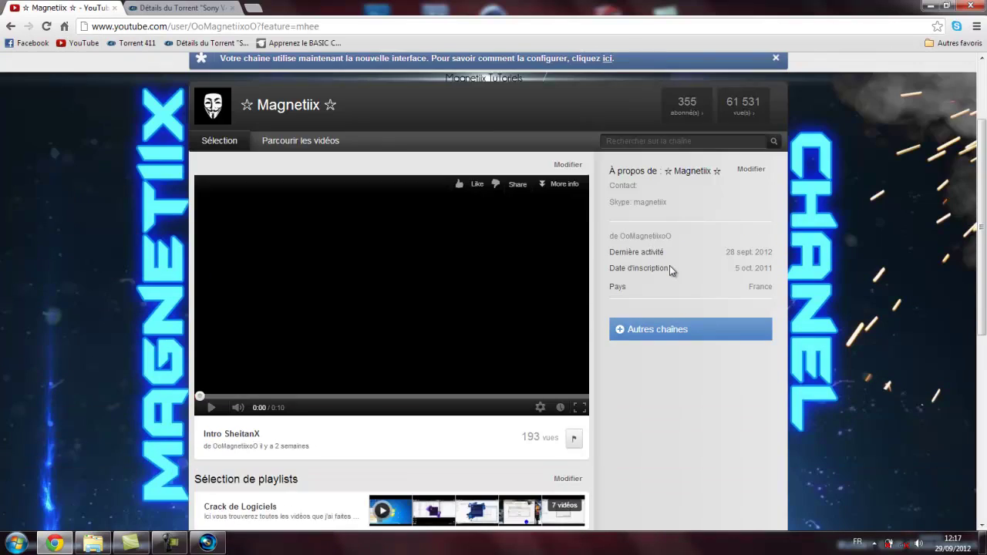
scroll(669, 265, "down", 1)
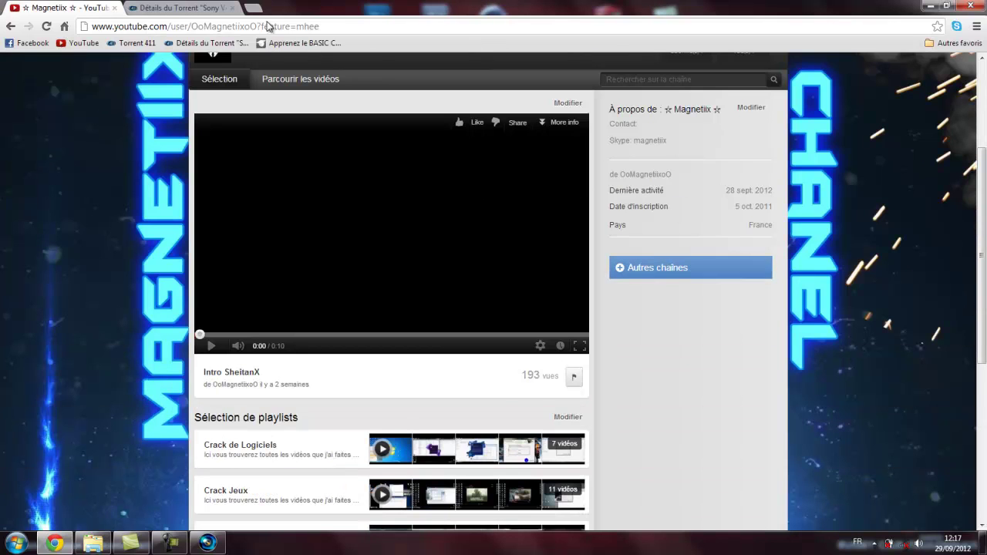
Step: Copy the YouTube channel's address without its query part and paste it into a new browser tab
left_click_drag(256, 26, 35, 27)
key("ctrl+c")
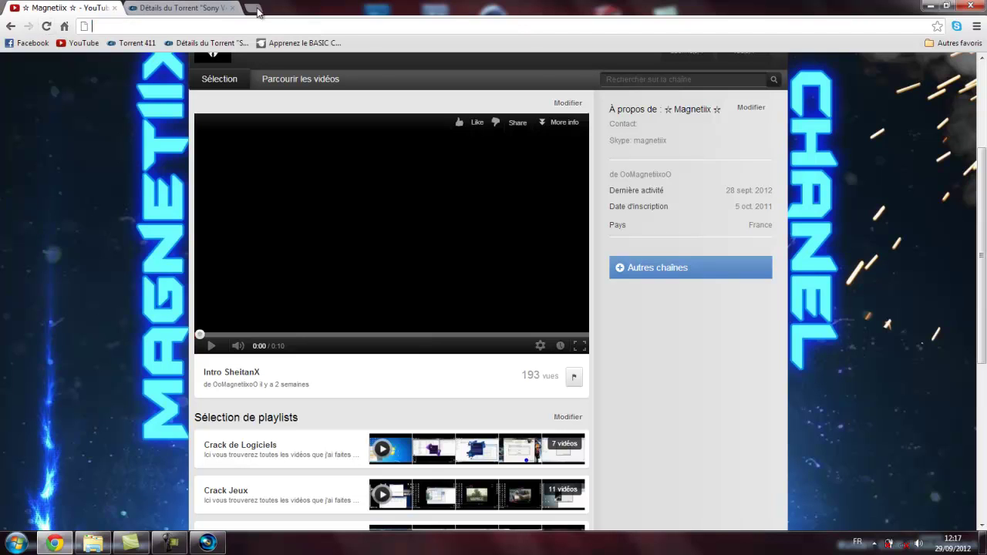
left_click(253, 7)
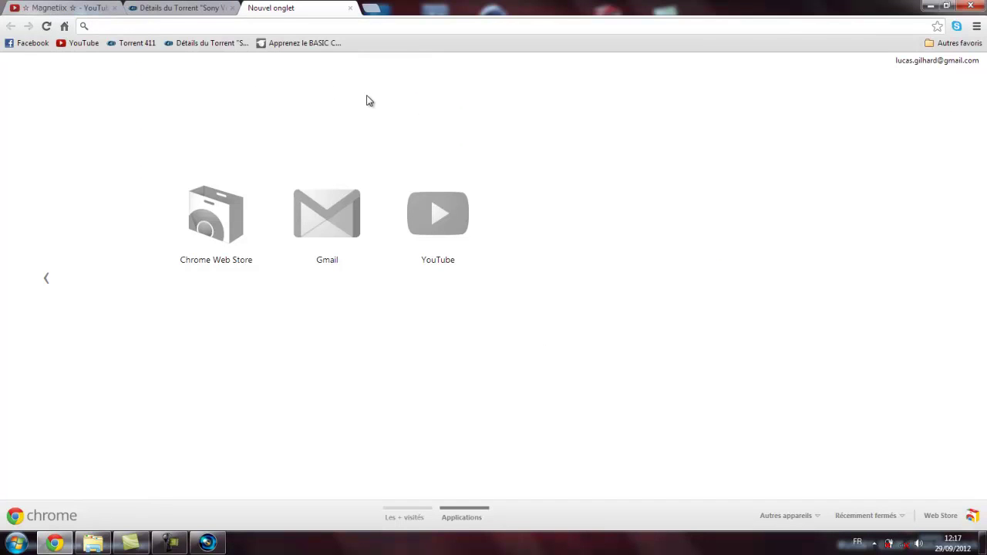
key("ctrl+v")
key("BackSpace")
key("BackSpace")
key("BackSpace")
key("BackSpace")
key("BackSpace")
key("BackSpace")
key("BackSpace")
key("BackSpace")
key("BackSpace")
key("BackSpace")
key("BackSpace")
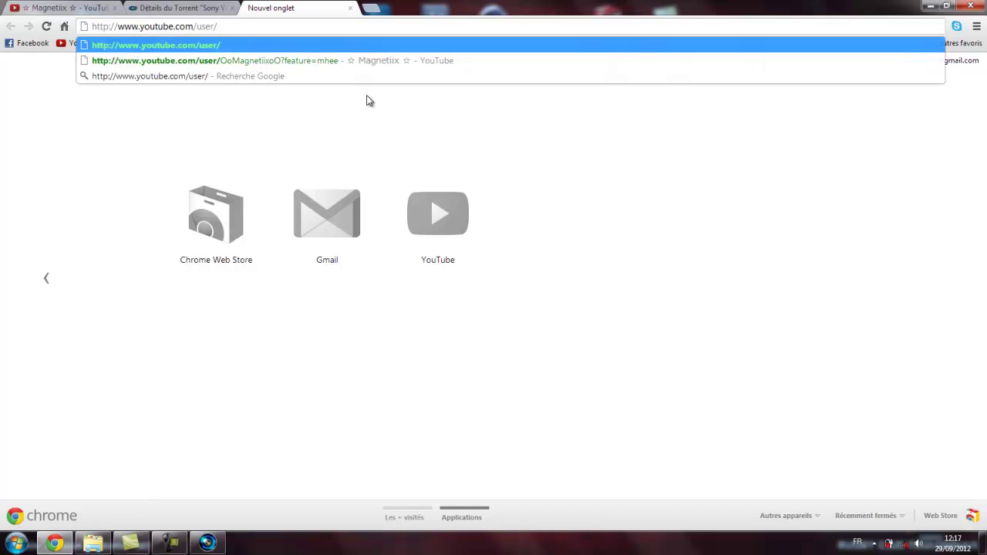
type("Wdes")
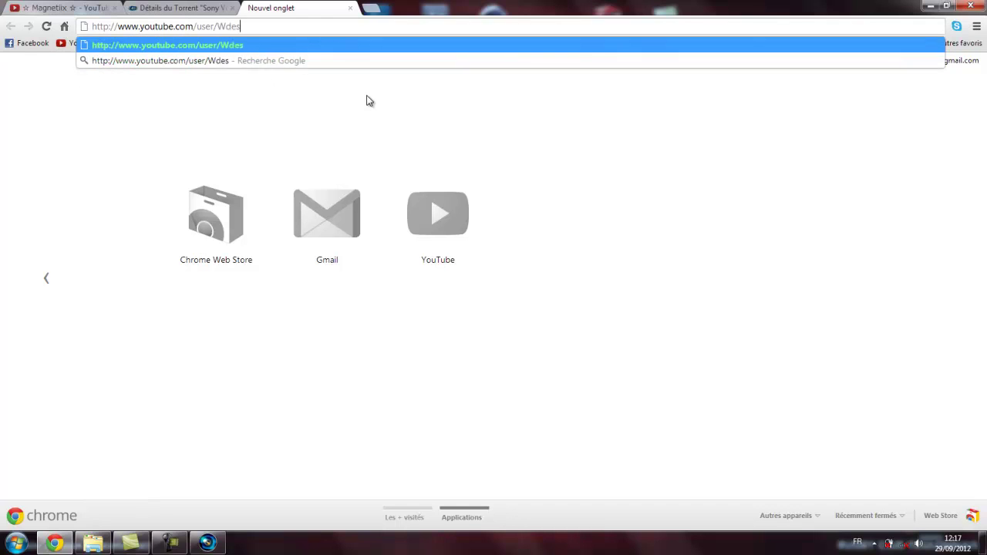
type("ignHD")
key("Return")
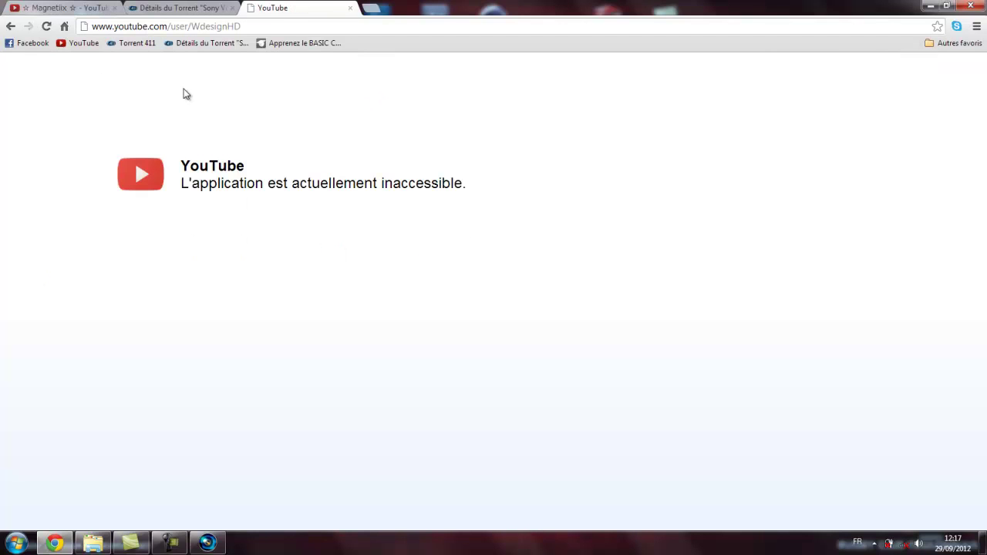
Step: Reload the WdesignHD channel page, then close its browser tab
left_click(48, 28)
left_click(239, 27)
left_click(259, 26)
left_click(351, 8)
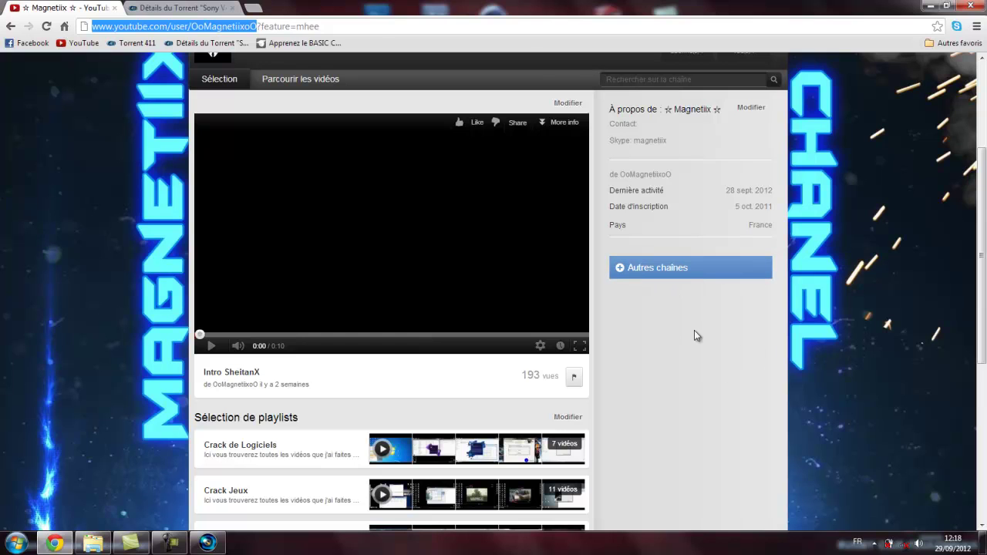
Step: Minimise the browser to finish the Vegas Pro installer, and move its desktop shortcut between CINEMA 4D and SolidWorks
left_click(927, 6)
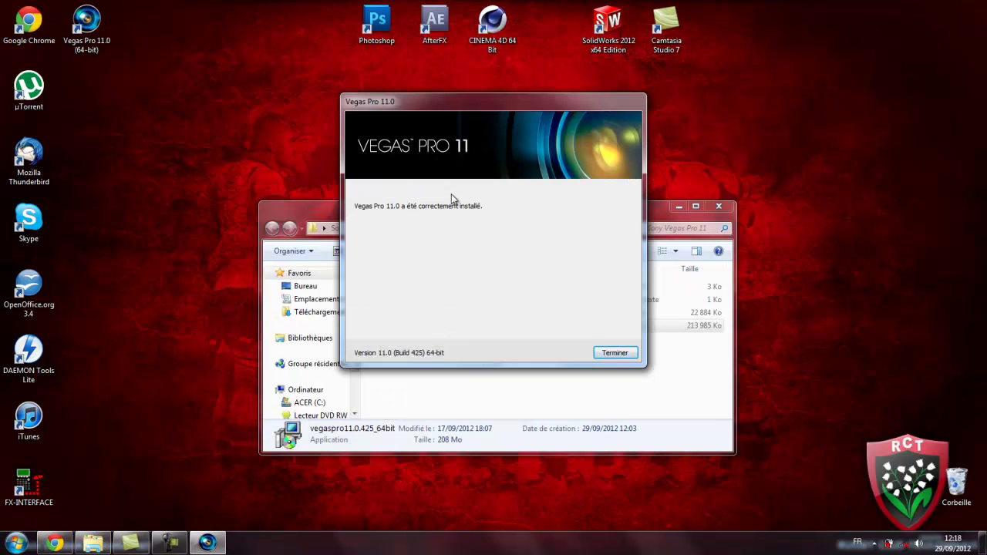
left_click(613, 353)
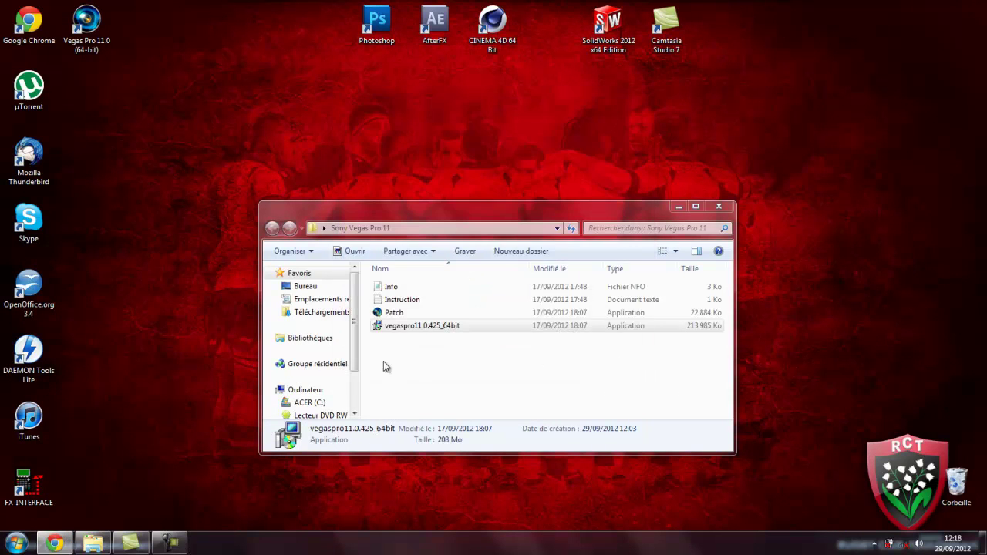
left_click_drag(97, 4, 552, 24)
Step: Run Patch from the Sony Vegas Pro 11 folder, apply it, and close the patcher and the folder window
left_click(393, 327)
double_click(394, 314)
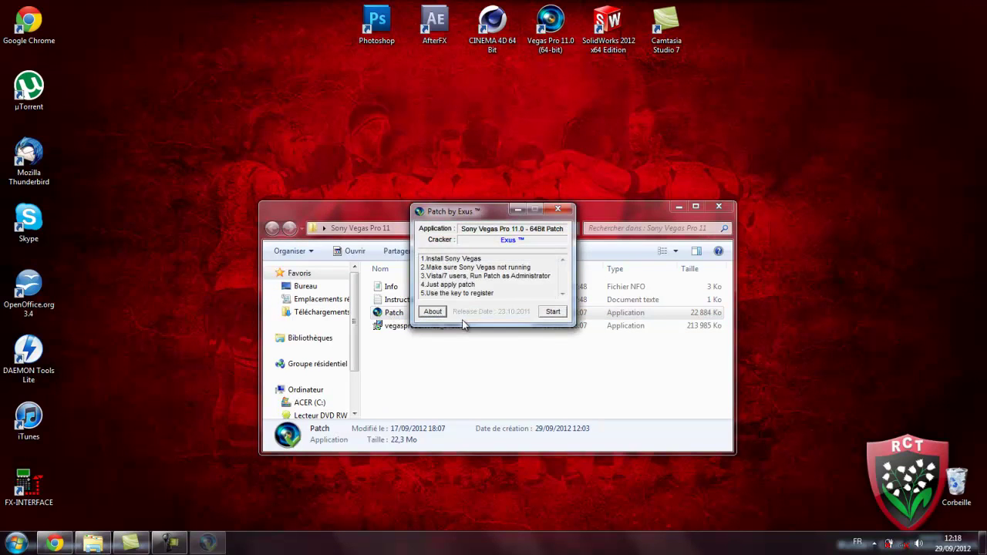
left_click(560, 315)
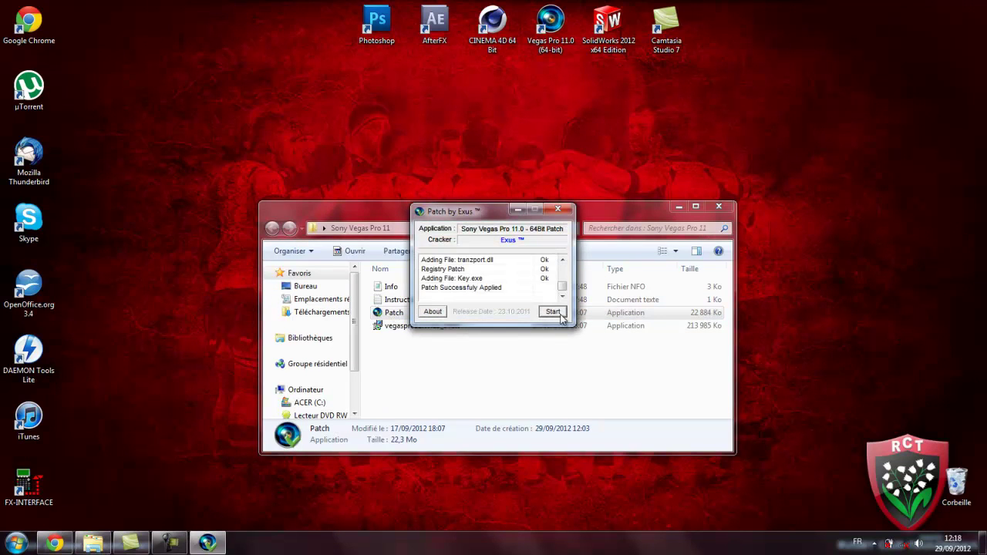
left_click(556, 209)
mouse_move(91, 27)
left_mouse_down()
mouse_move(324, 97)
mouse_move(229, 132)
mouse_move(92, 31)
left_mouse_up()
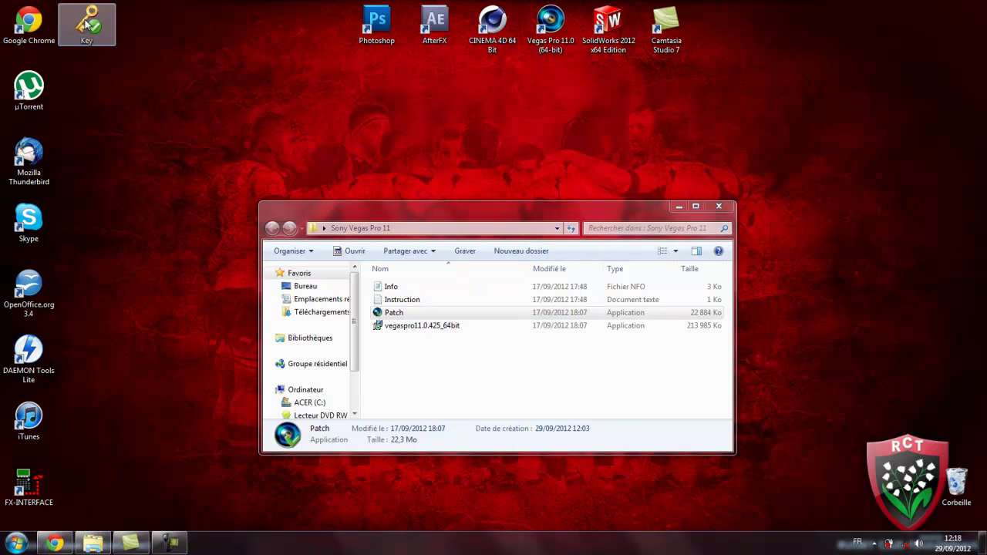
left_click(349, 85)
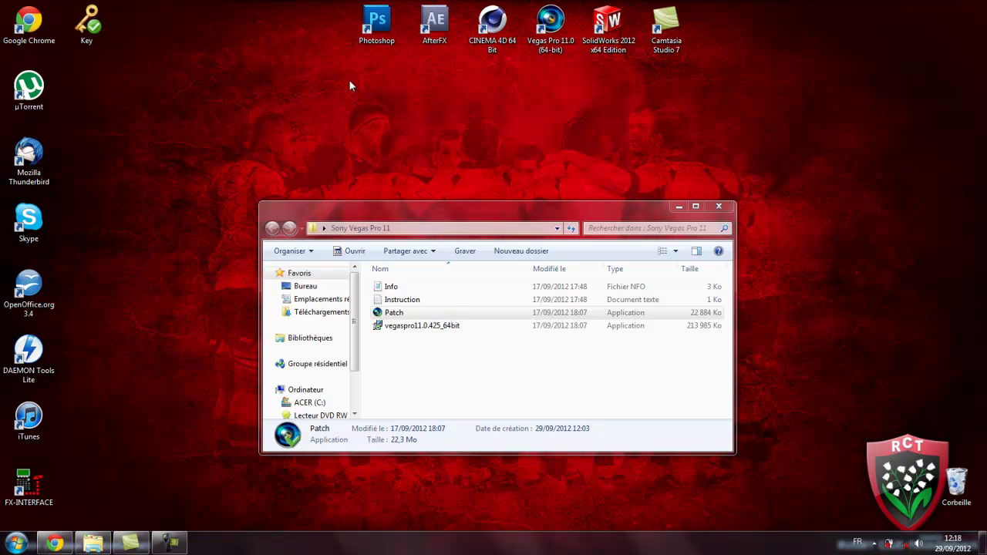
left_click(717, 205)
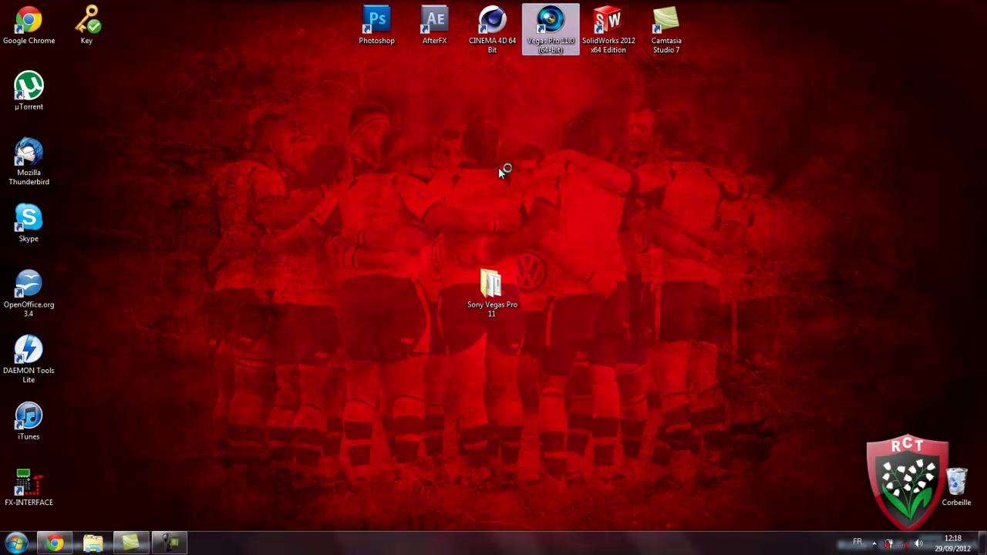
Step: Open the desktop Key file and submit its first serial number in the Vegas Pro 11.0 registration window
double_click(88, 23)
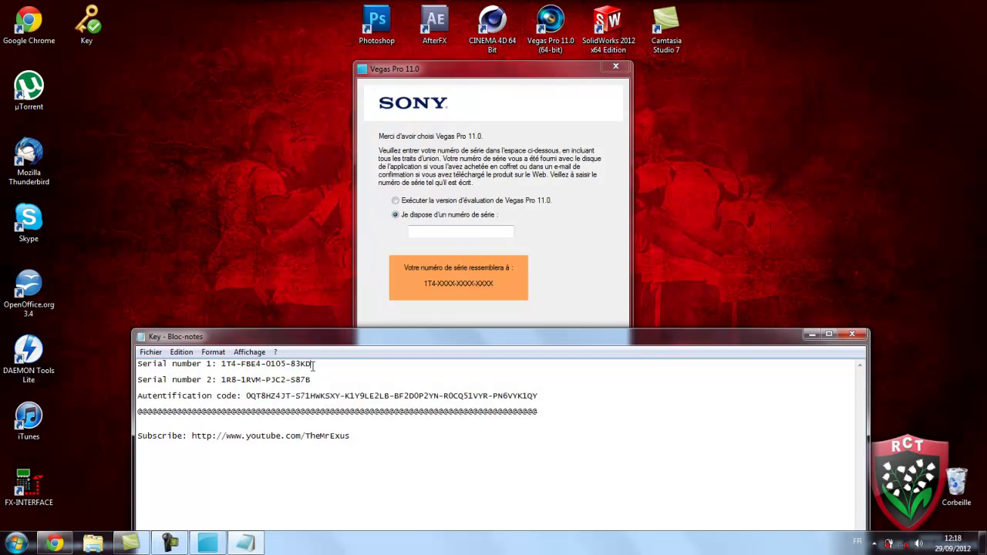
left_click_drag(315, 365, 229, 362)
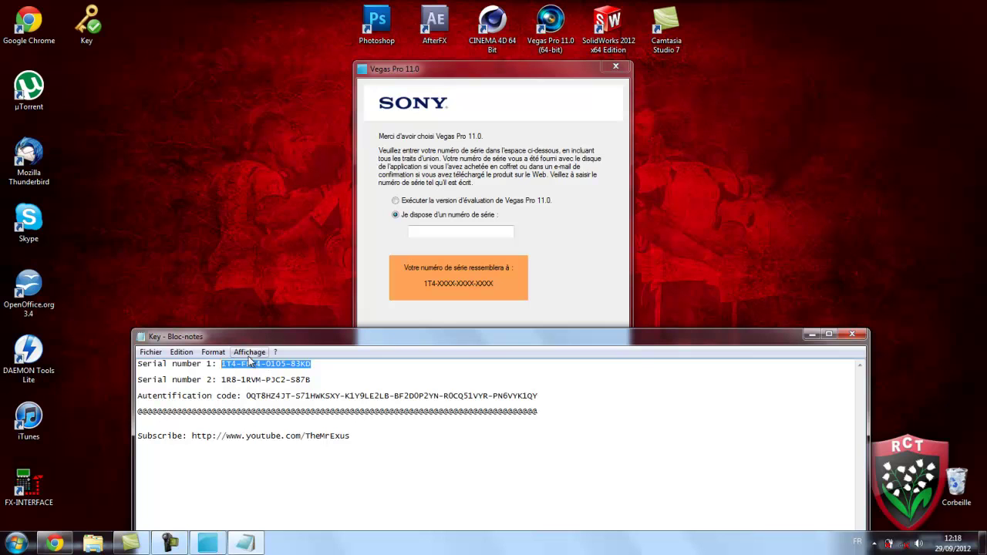
left_click(425, 235)
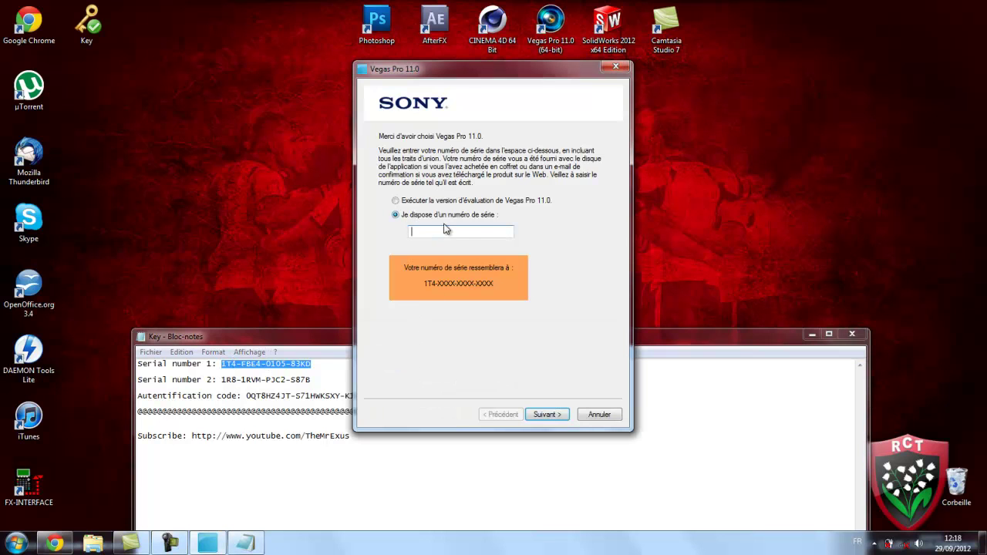
left_click(555, 415)
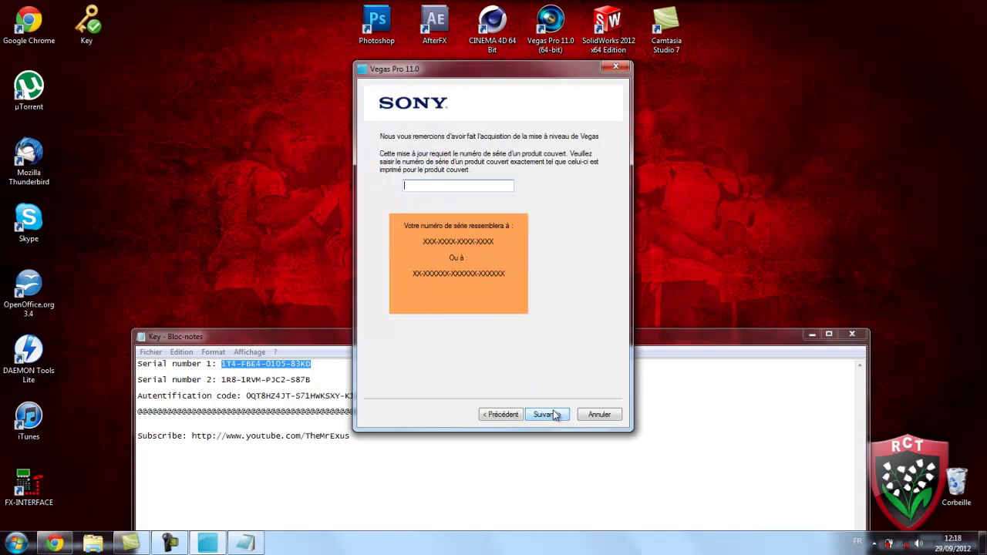
Step: Copy the authentication code from the Key file into the covered product's serial number field and continue
left_click(247, 396)
left_click_drag(246, 396, 543, 396)
key("ctrl+c")
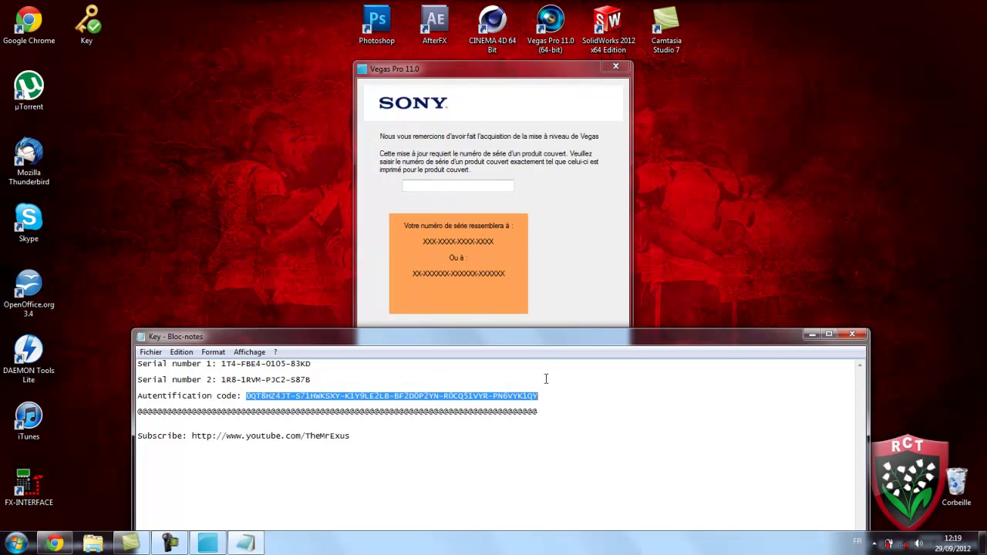
left_click(456, 188)
key("ctrl+v")
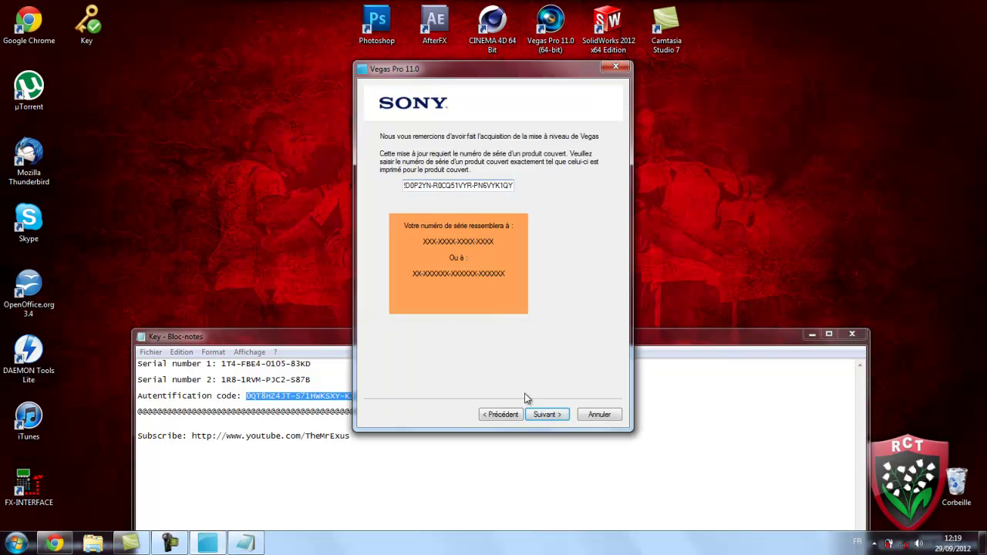
left_click(542, 414)
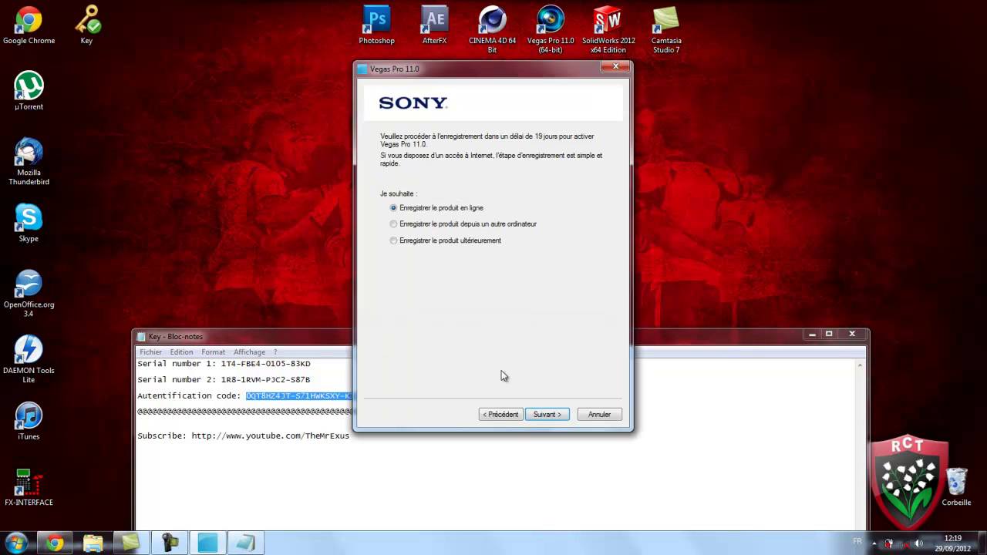
Step: Choose online product registration, accept the privacy policy on the prefilled details form and submit it
mouse_move(908, 545)
left_click(539, 419)
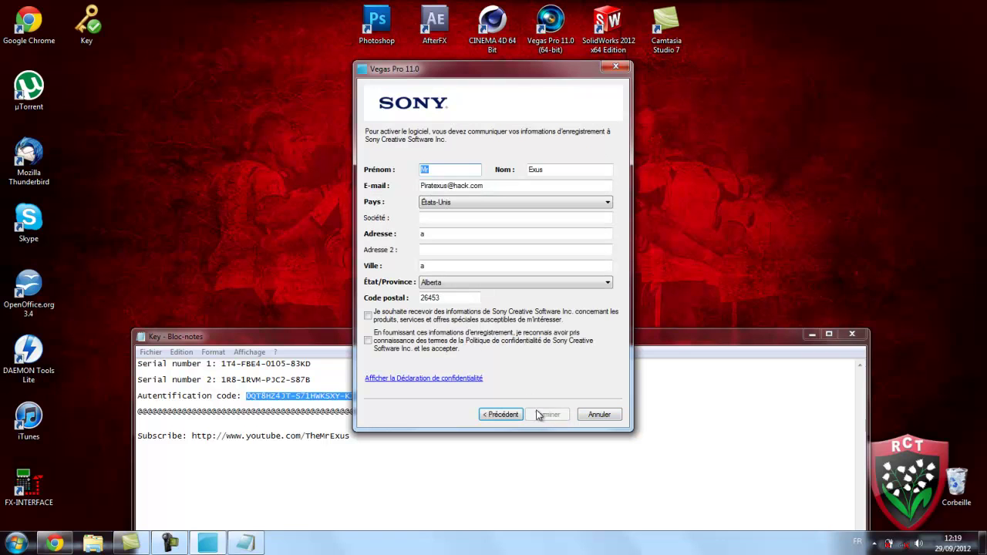
left_click(444, 235)
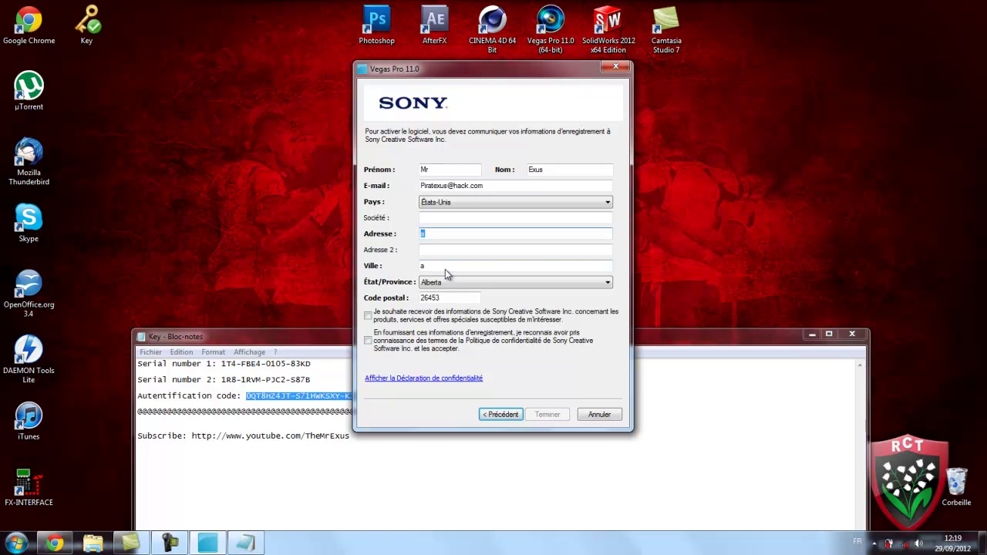
left_click(370, 343)
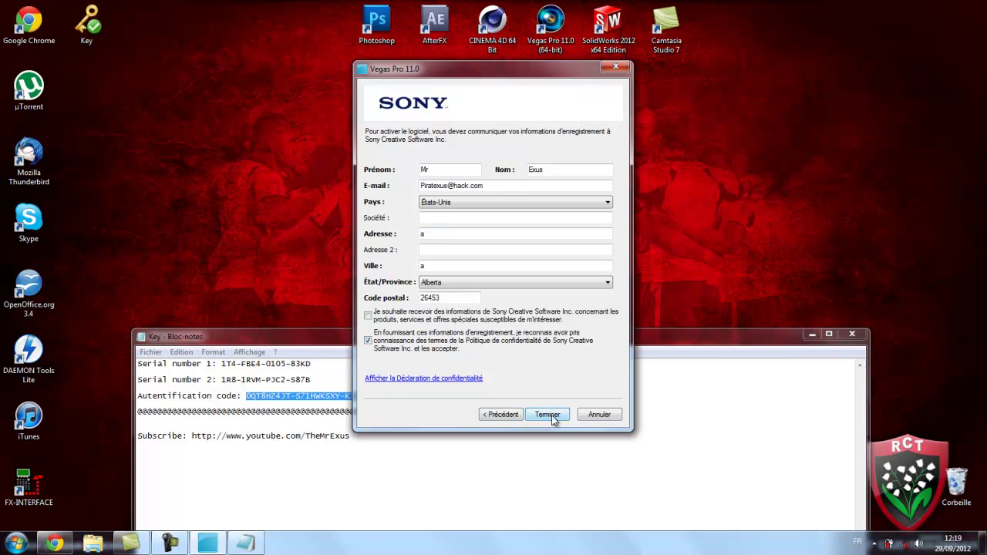
left_click(548, 414)
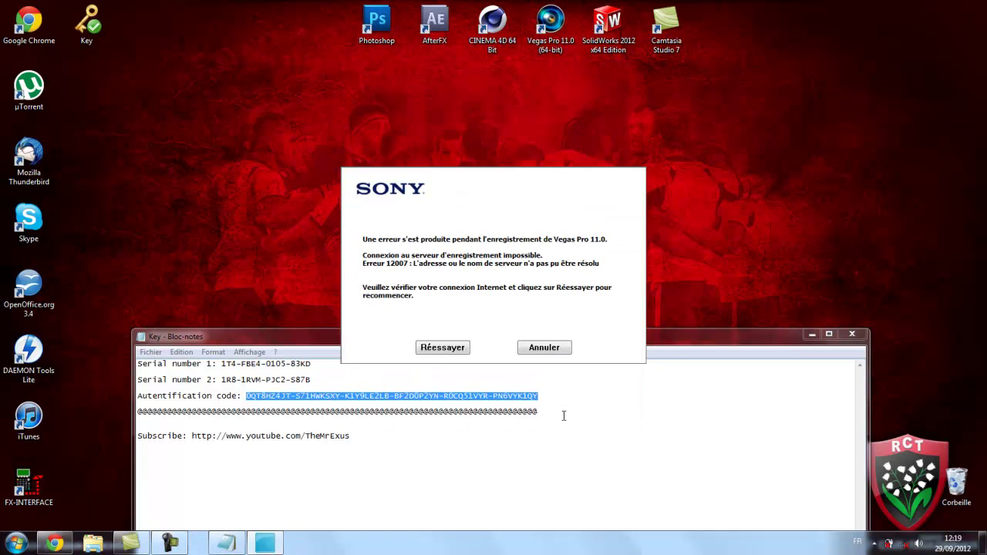
Step: Retry connecting to the registration server, then cancel online registration to reach the manual authentication form
left_click(431, 348)
left_click(430, 348)
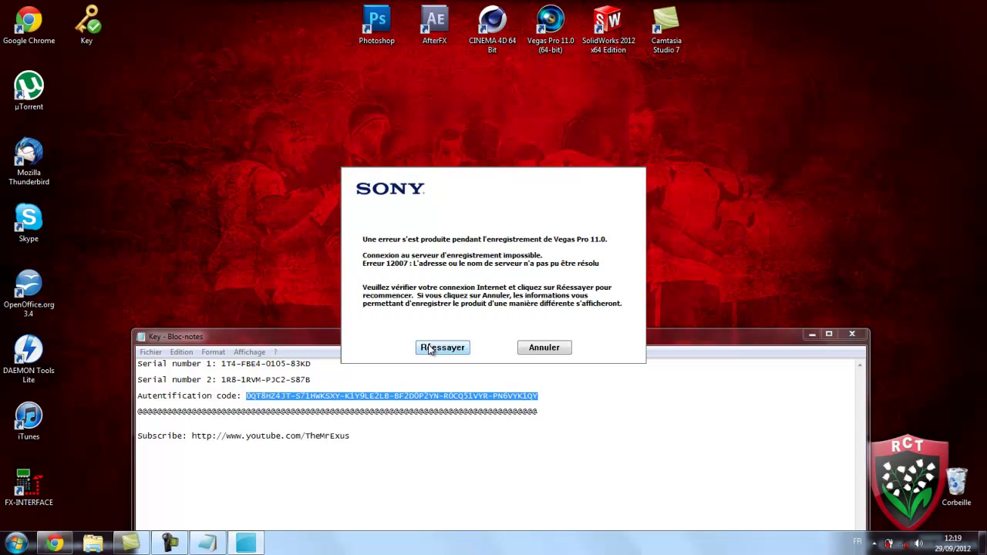
left_click(552, 347)
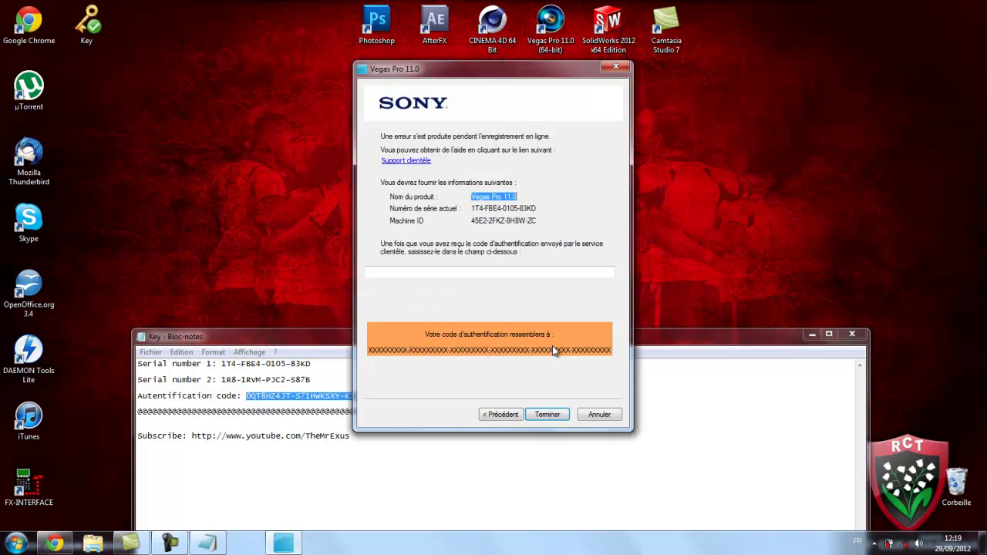
Step: Paste the copied authentication code into the authentication field and finish the registration
left_click(505, 274)
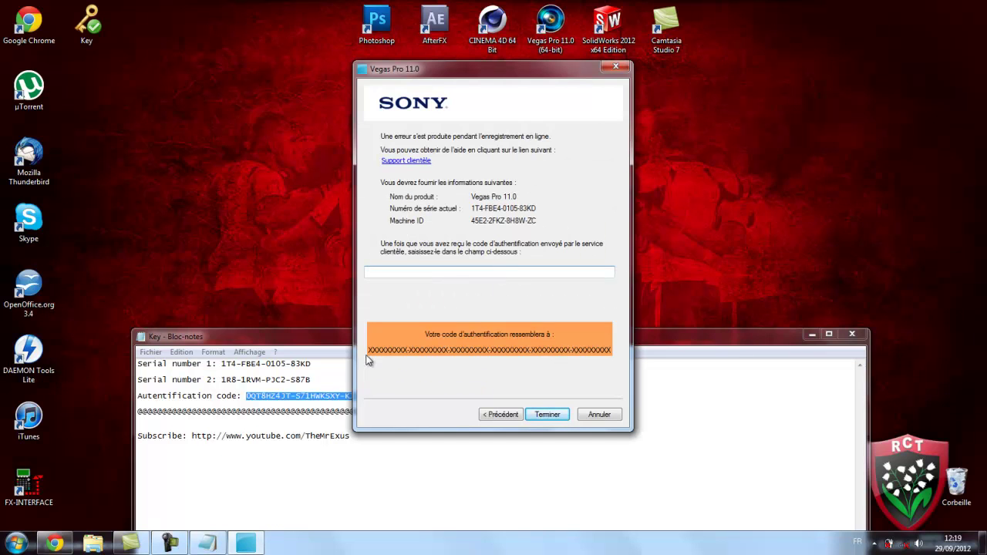
key("ctrl+v")
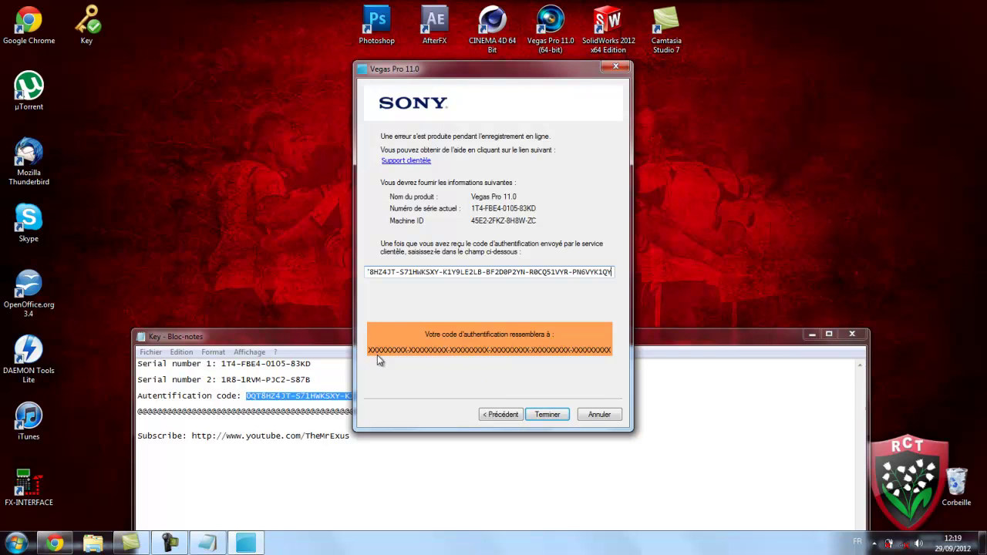
left_click(548, 414)
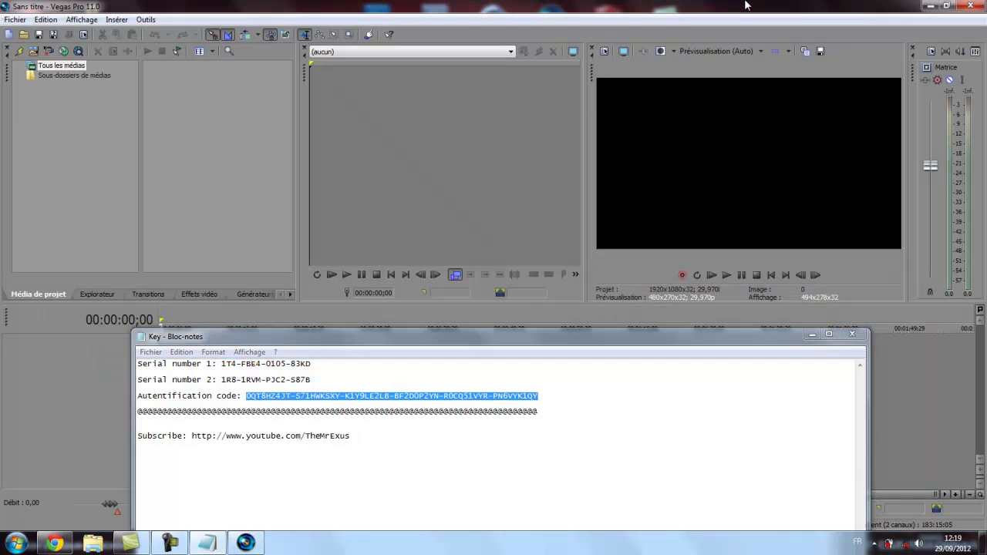
Step: Close Vegas Pro, relaunch it from its desktop shortcut and close the Key text file
left_click(947, 5)
left_click(965, 7)
double_click(551, 28)
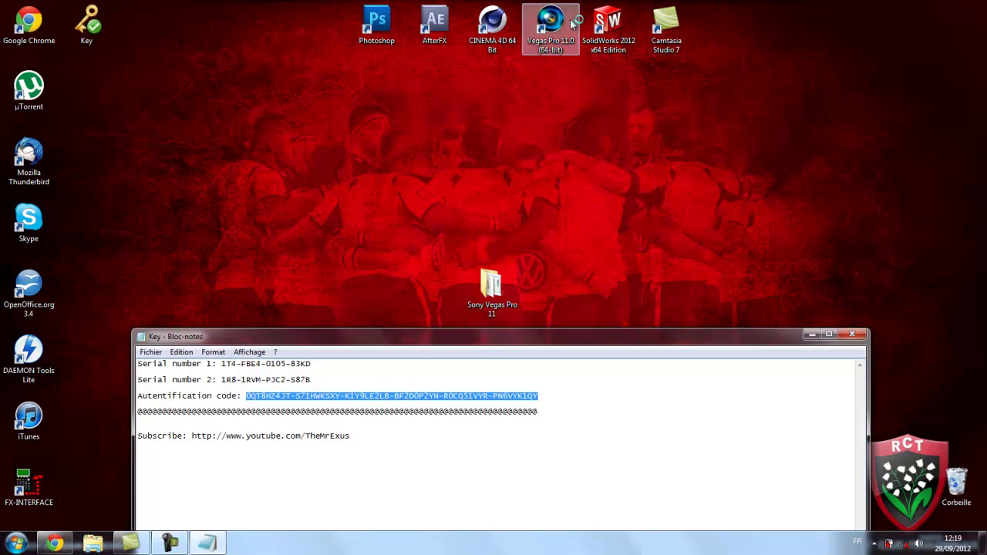
double_click(565, 22)
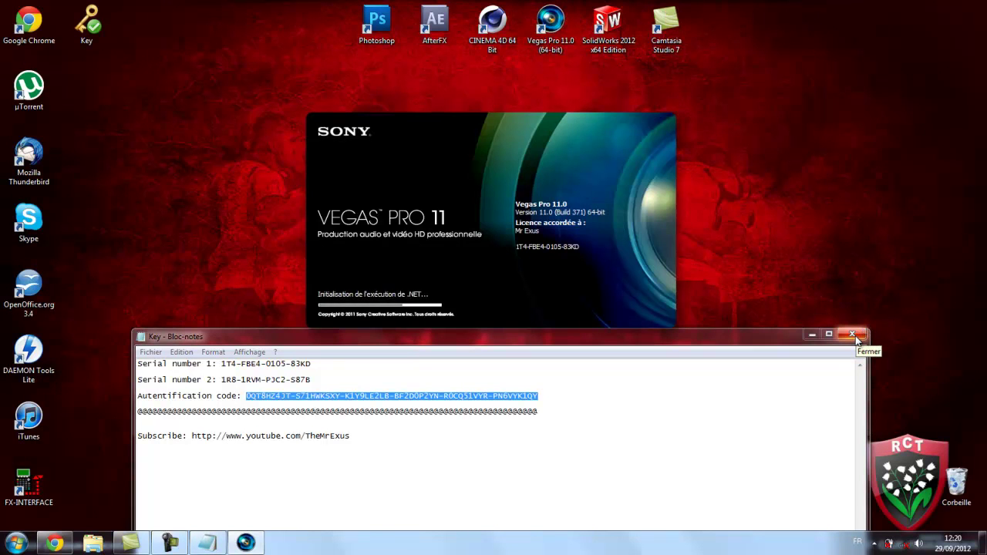
left_click(853, 337)
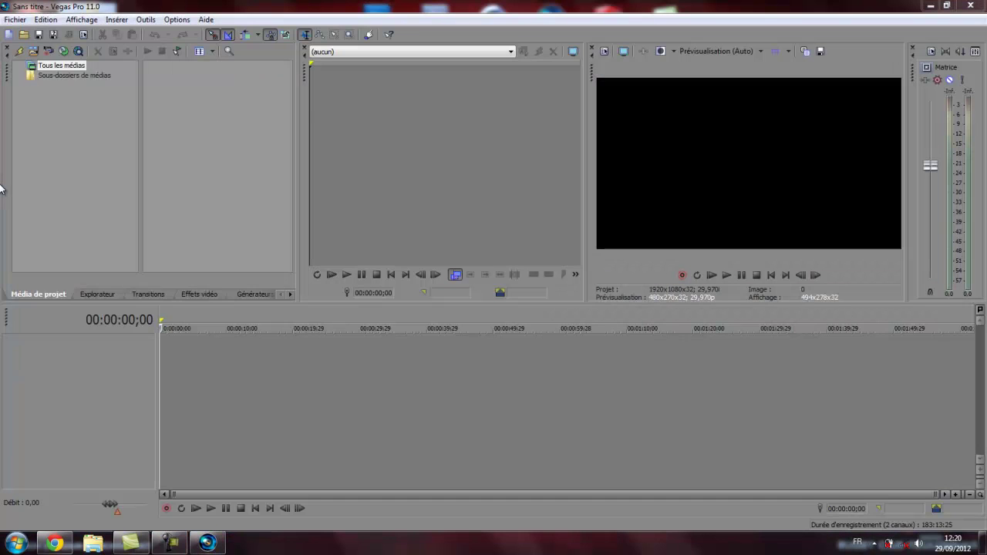
Step: Minimise Vegas Pro and move the desktop Key file to the recycle bin
left_click(931, 5)
left_click(84, 25)
key("Delete")
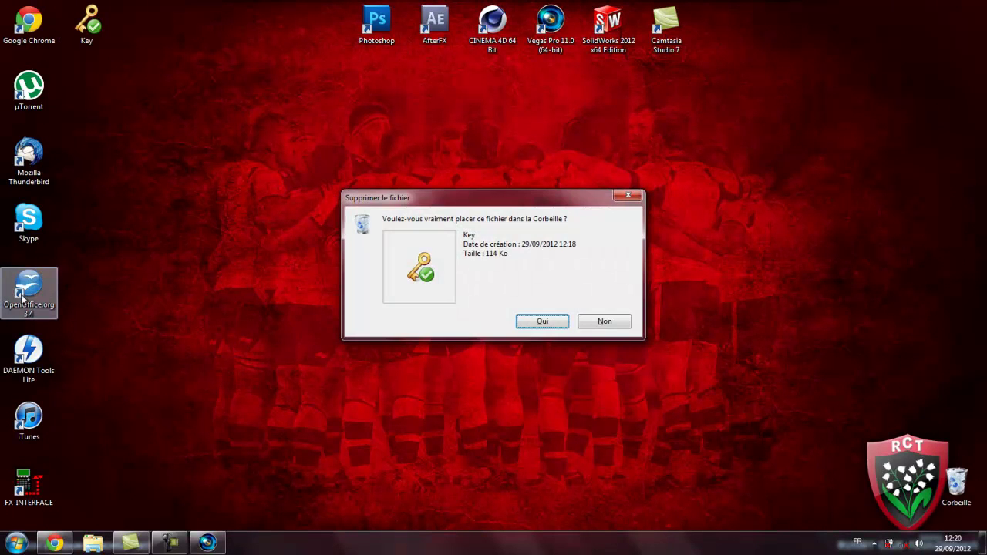
left_click(539, 322)
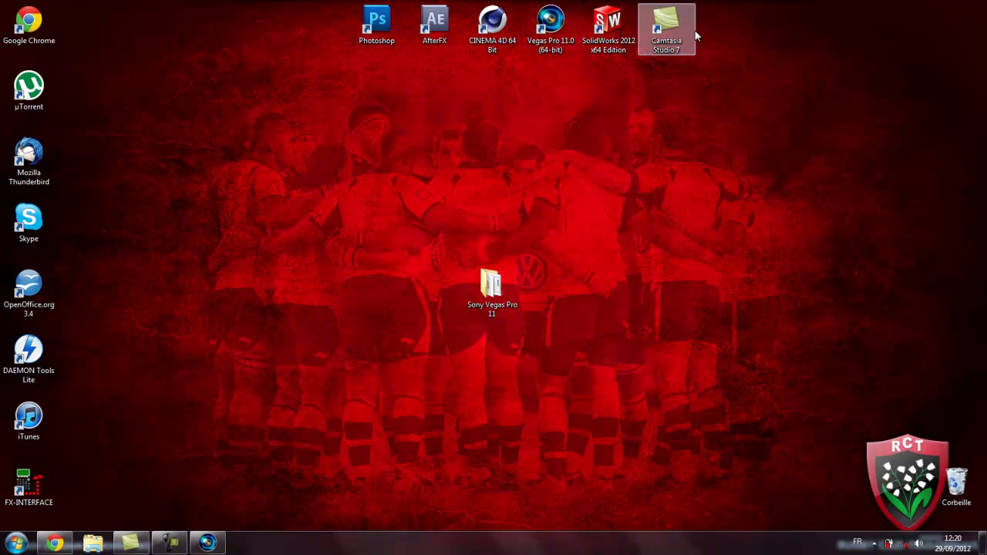
left_click_drag(954, 5, 3, 264)
left_click(171, 245)
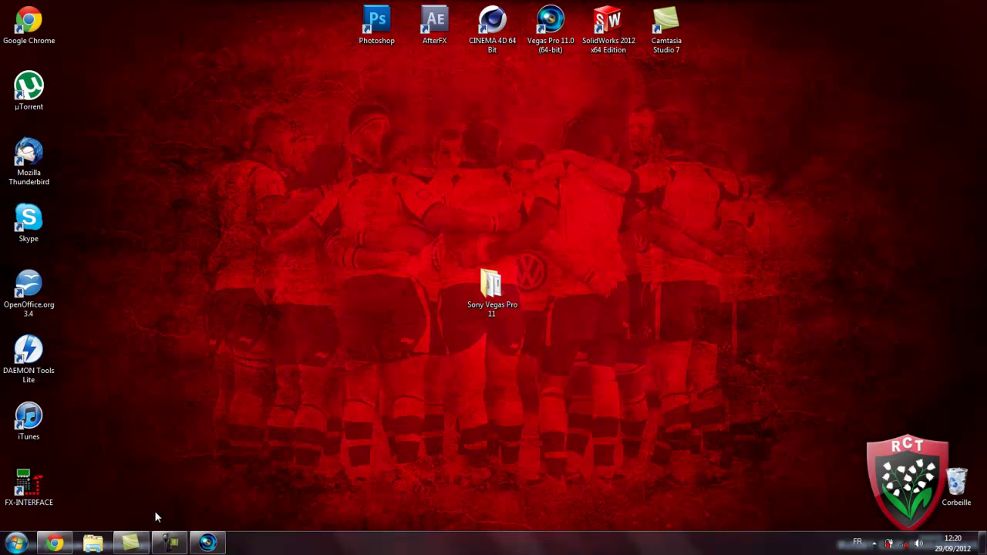
left_click(169, 543)
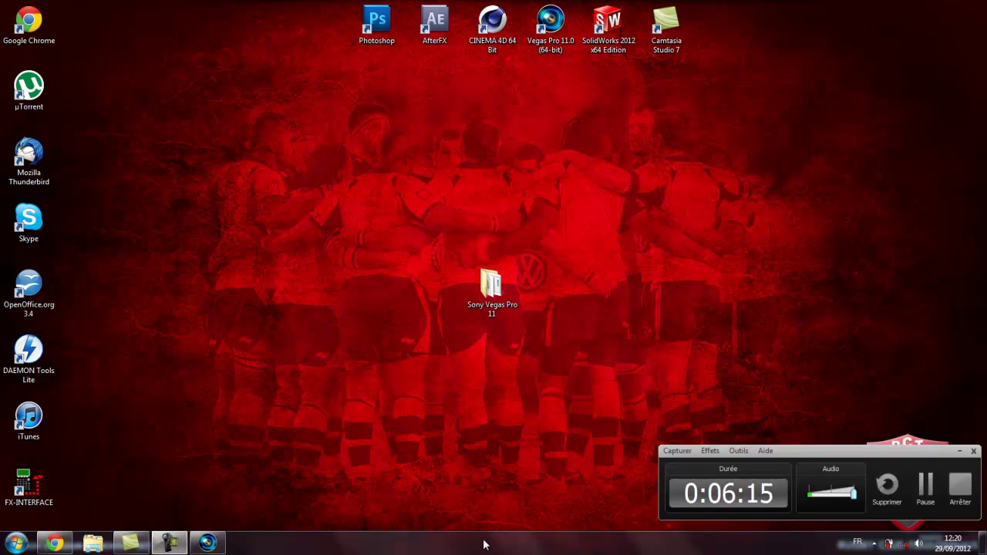